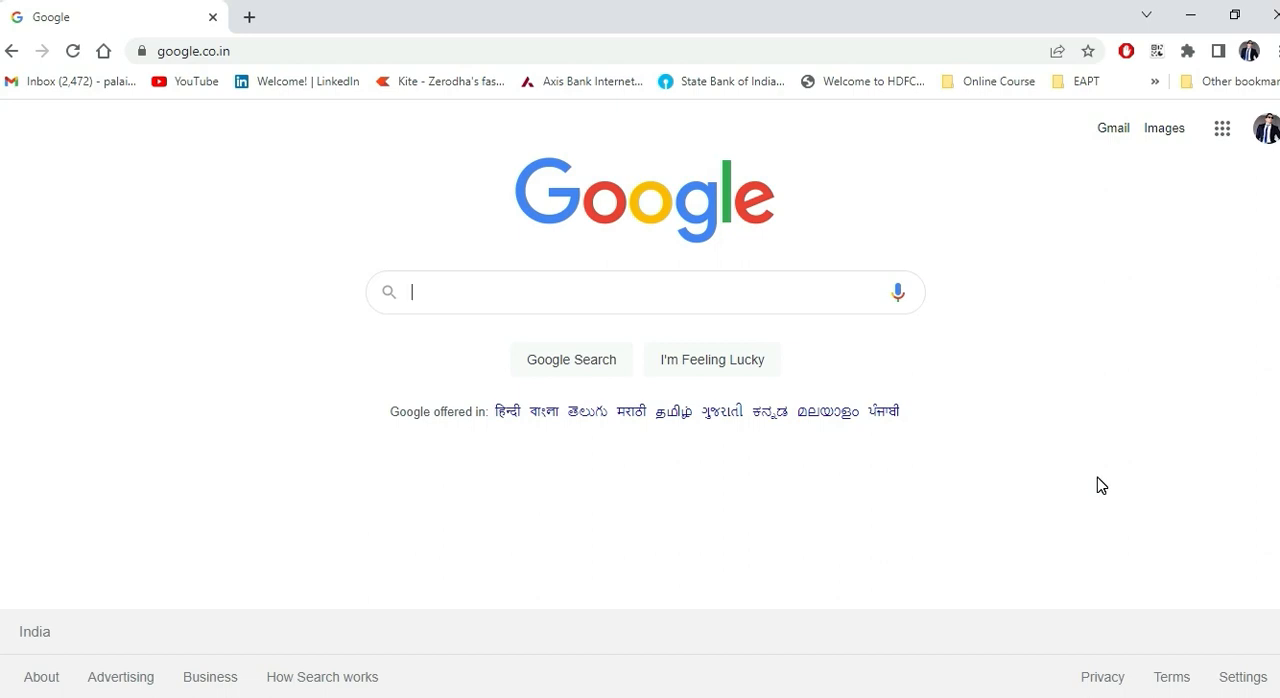
Step: Search Google for postgresql and open the official postgresql.org website
text(pogr)
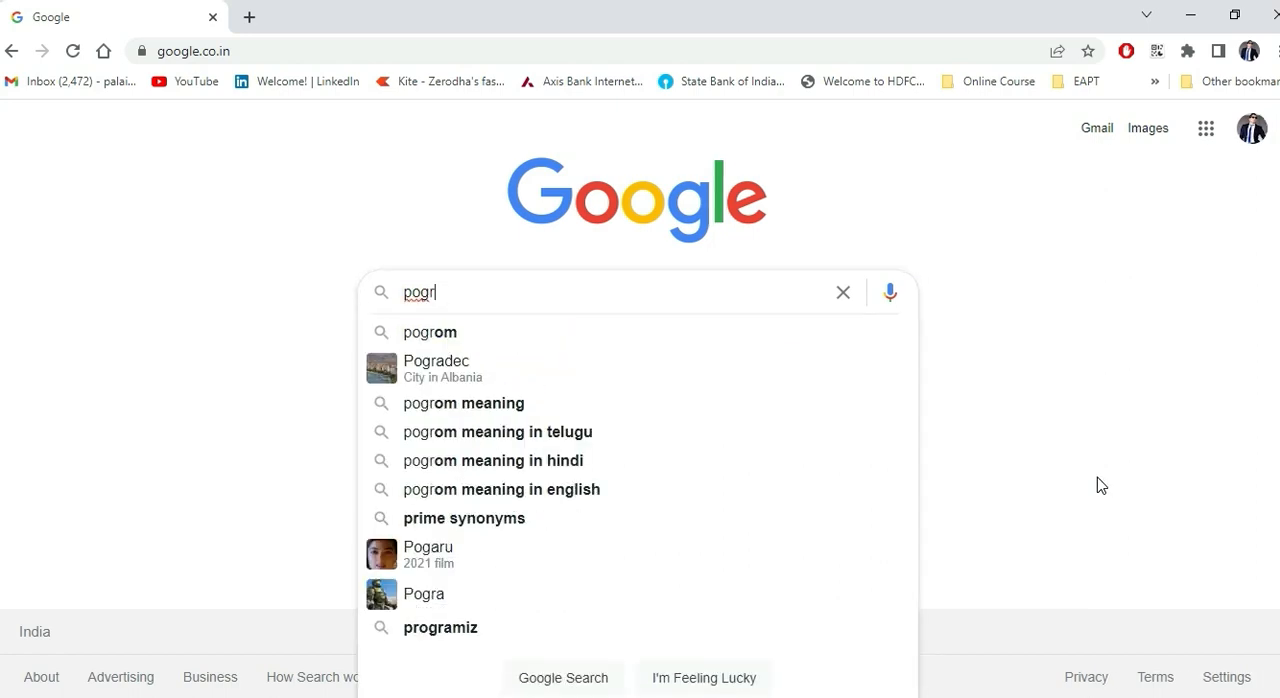
text(e)
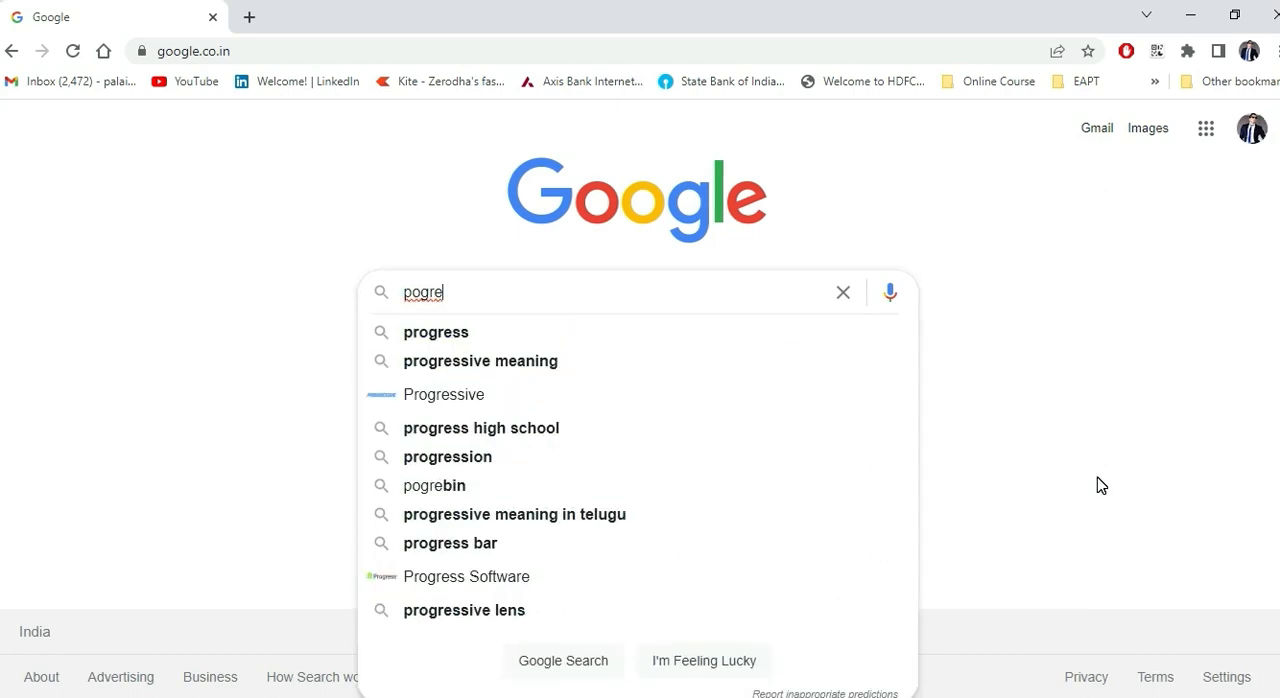
key(BackSpace)
key(BackSpace)
key(BackSpace)
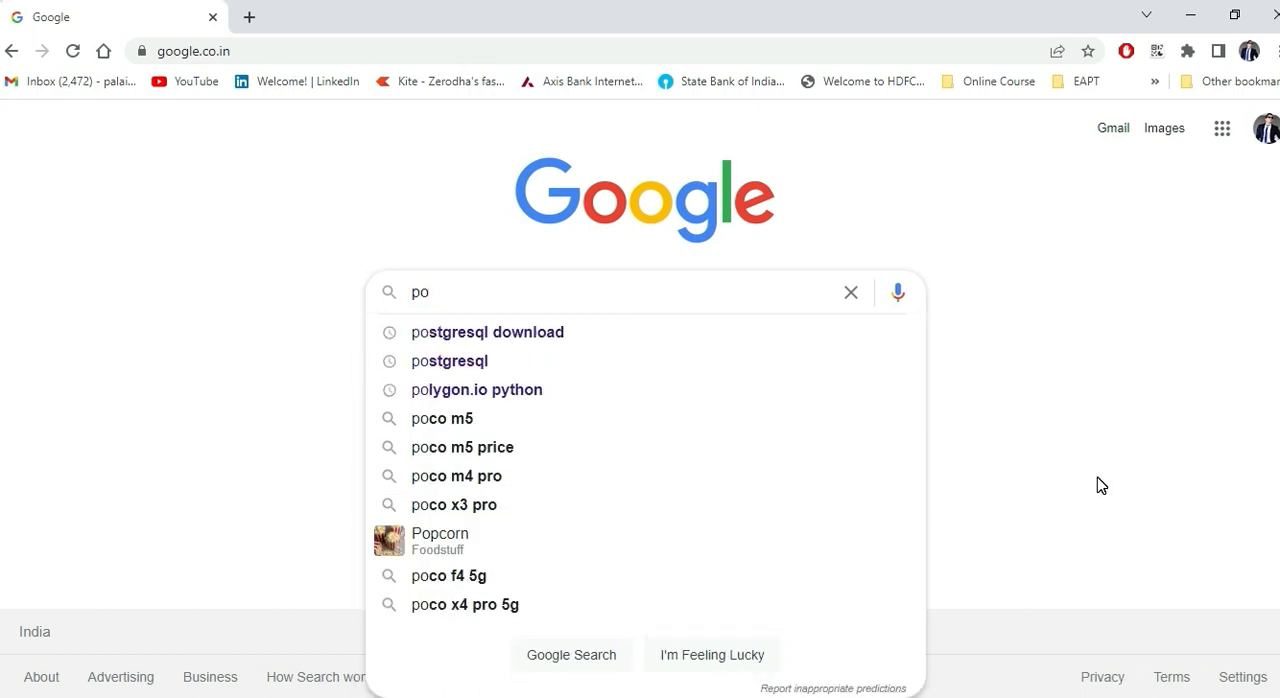
click(487, 368)
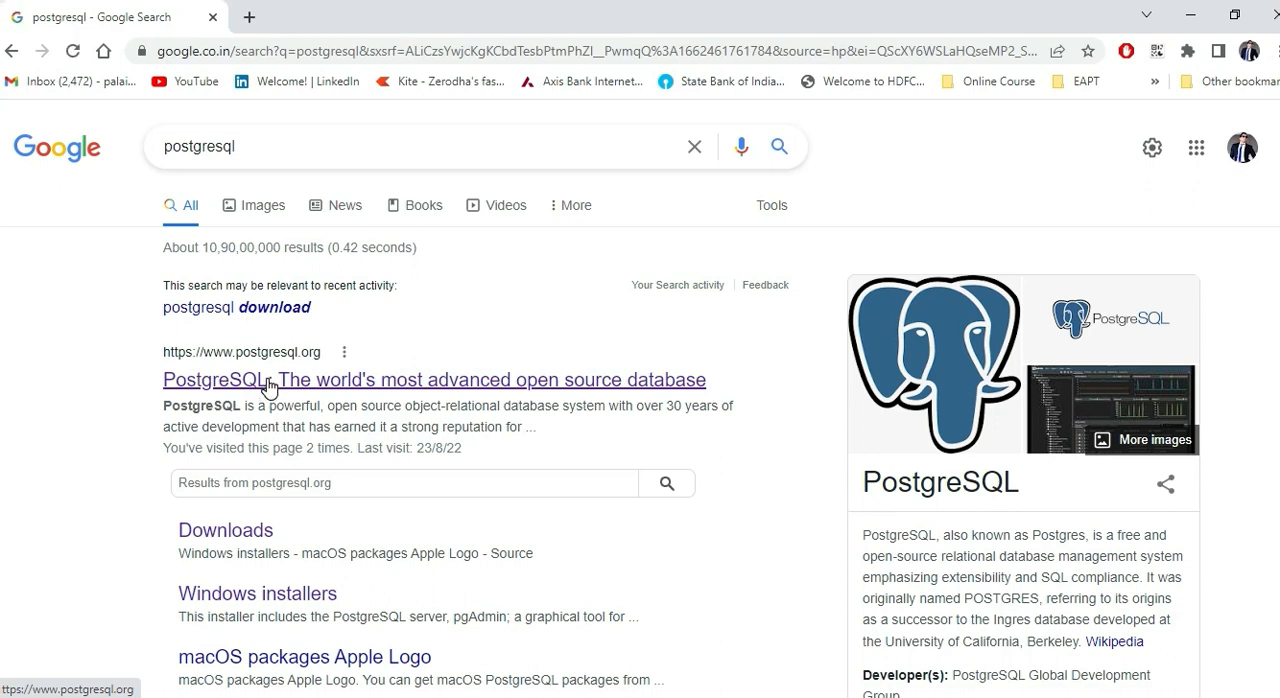
click(268, 388)
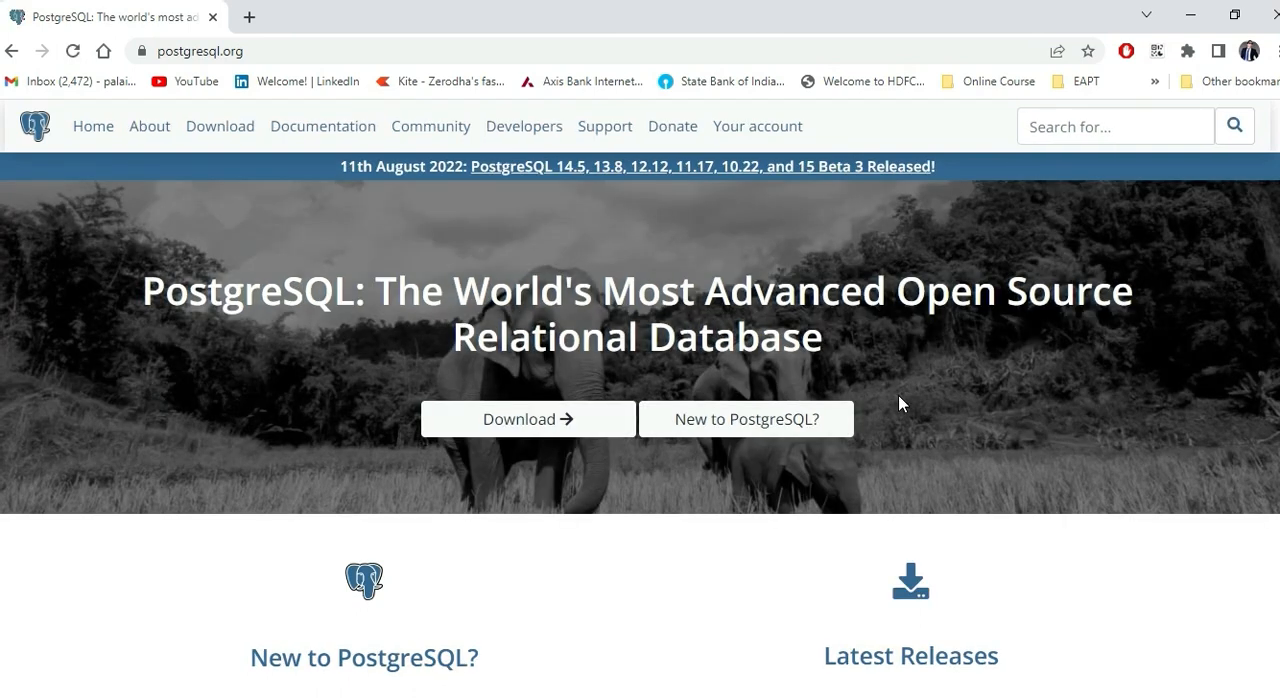
Step: Open the PostgreSQL downloads page and choose Windows as the operating system family
click(537, 440)
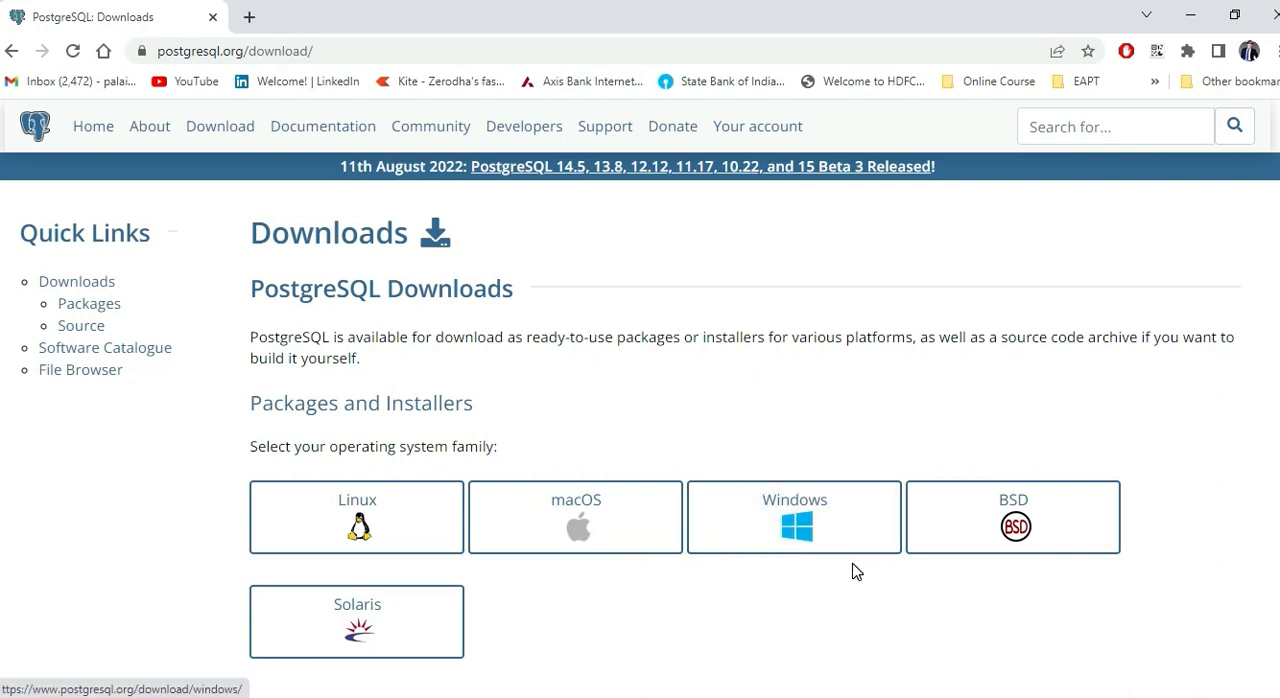
scroll(853, 570, down, 1)
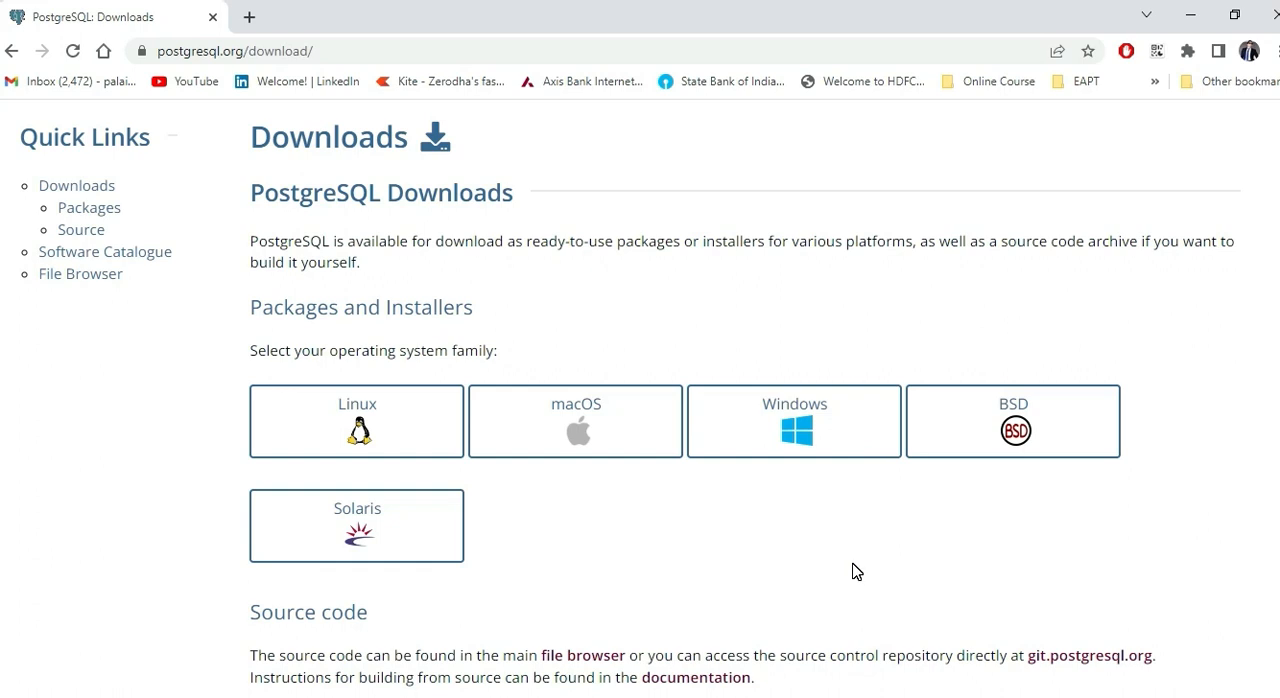
click(815, 455)
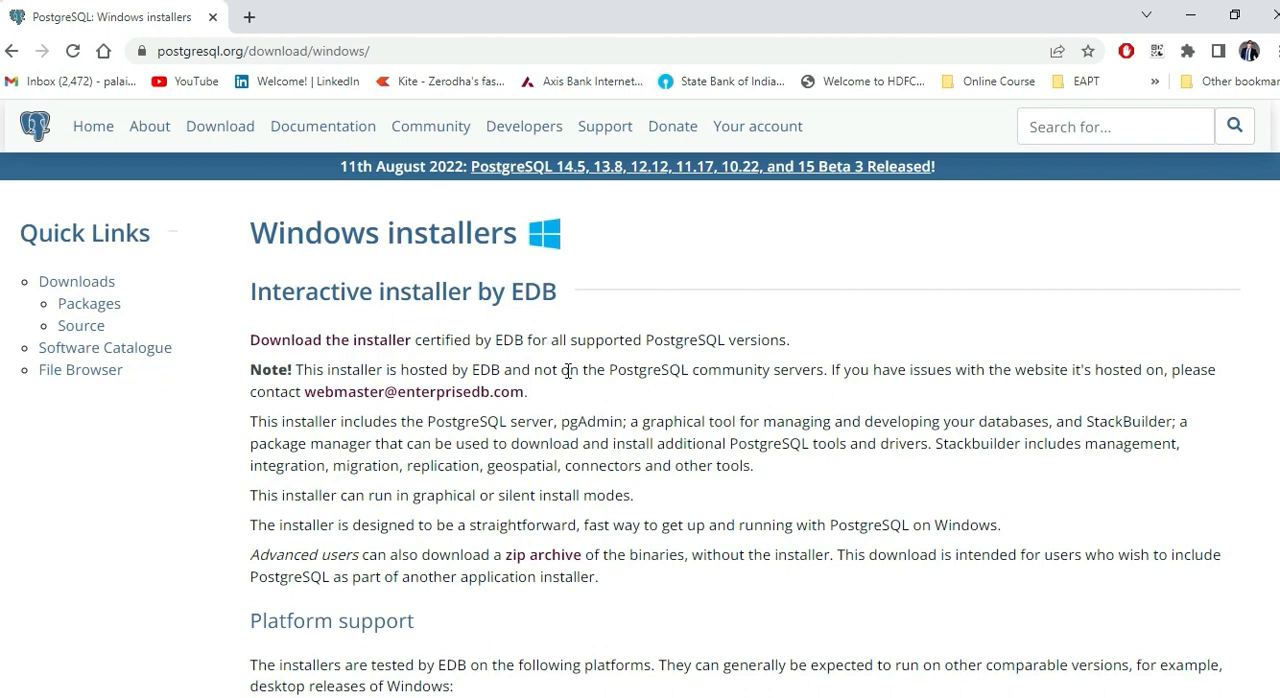
Step: Review the supported Windows platforms and open EDB's PostgreSQL installer download page
scroll(573, 381, down, 2)
scroll(573, 381, down, 1)
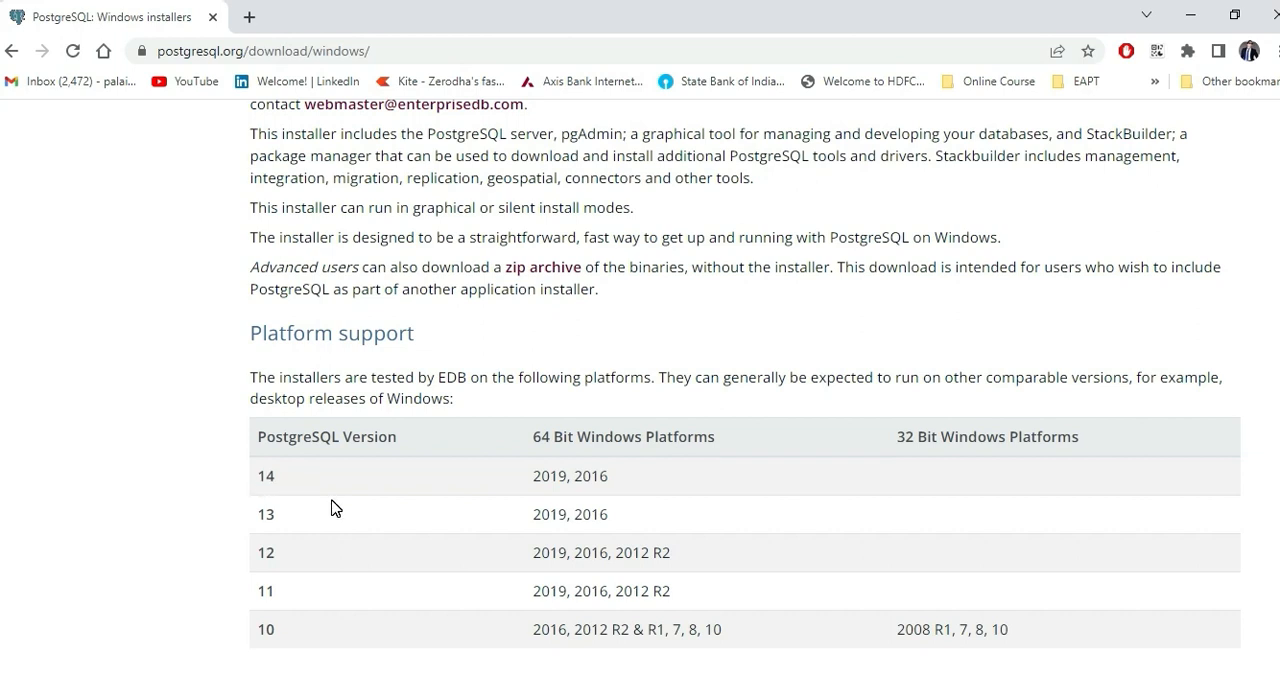
scroll(335, 508, up, 3)
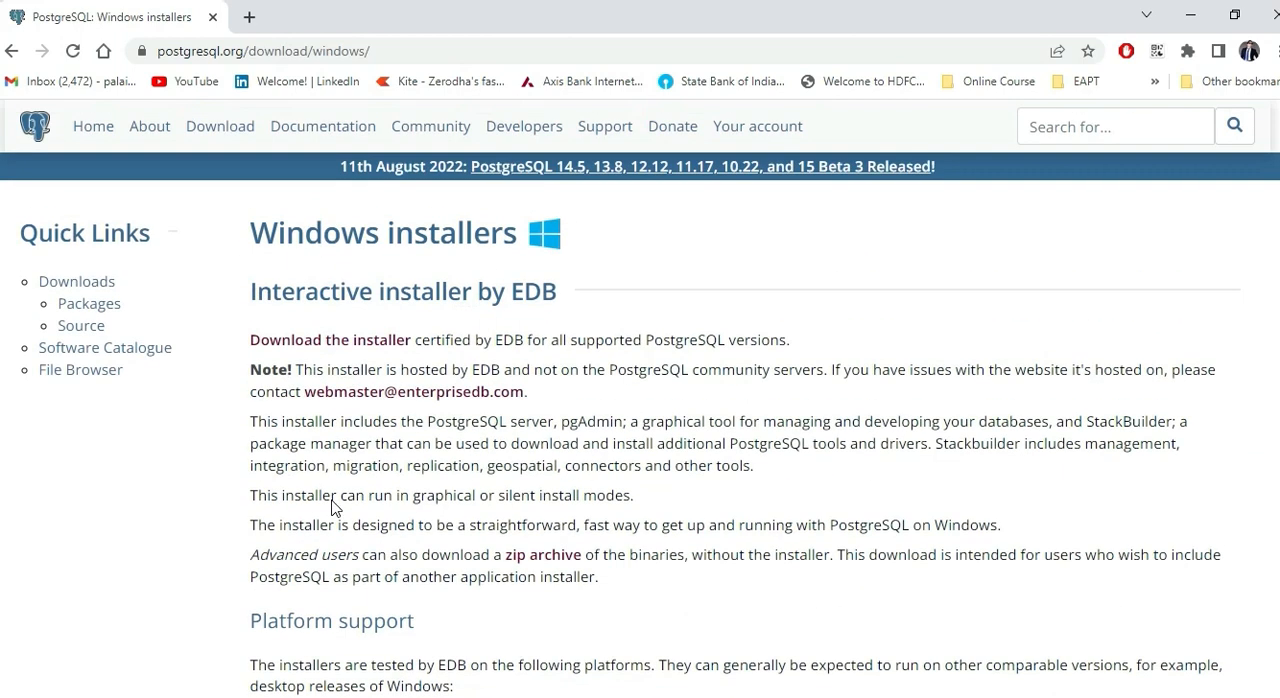
click(335, 350)
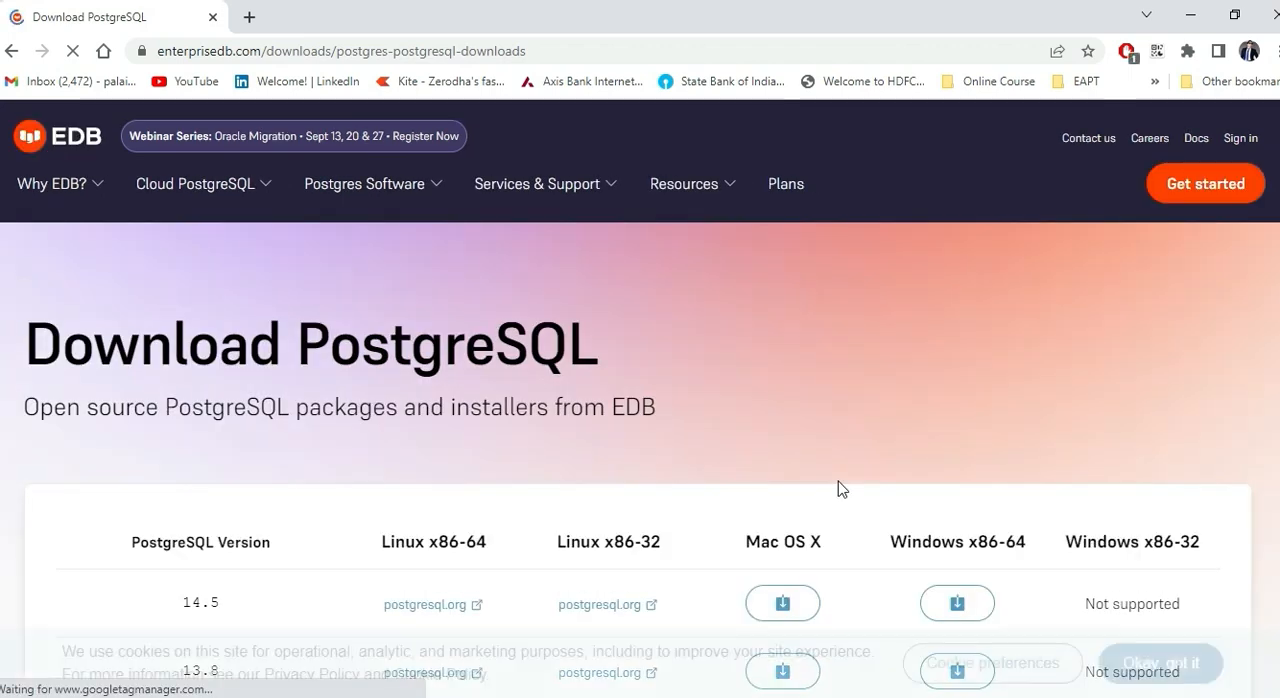
Step: Download the PostgreSQL 14.5 installer for Windows x86-64 after comparing the available versions
scroll(866, 413, down, 2)
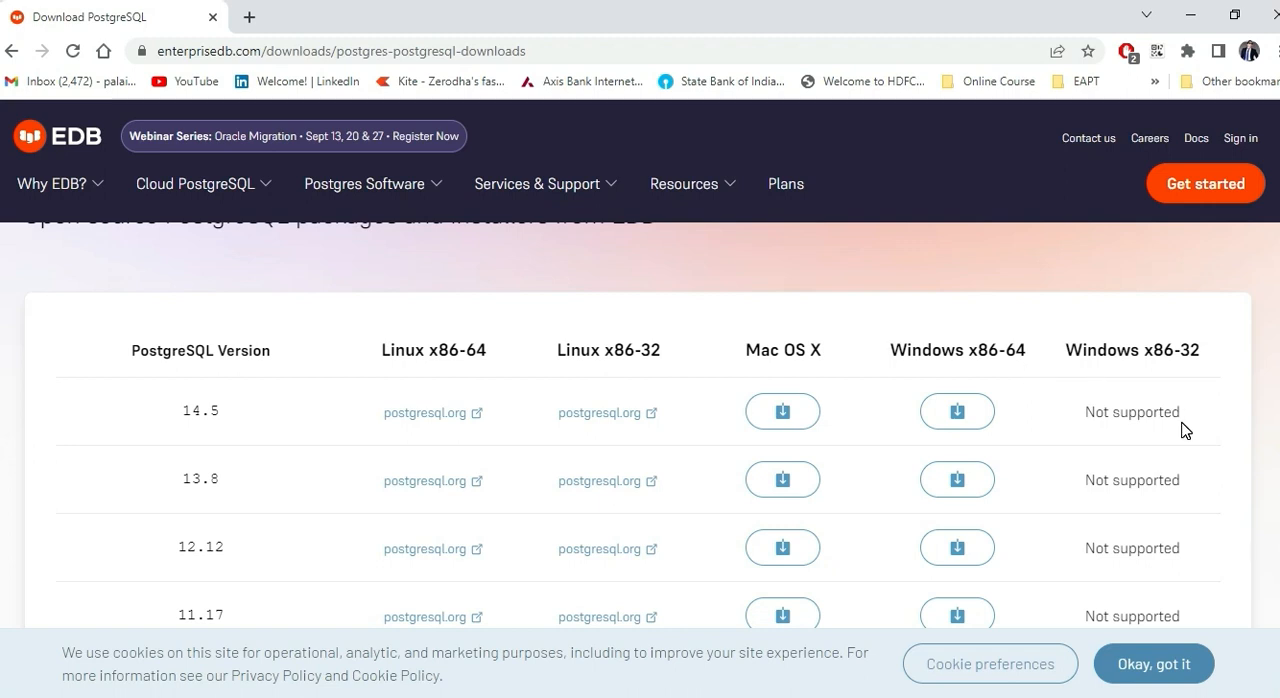
scroll(1185, 430, down, 1)
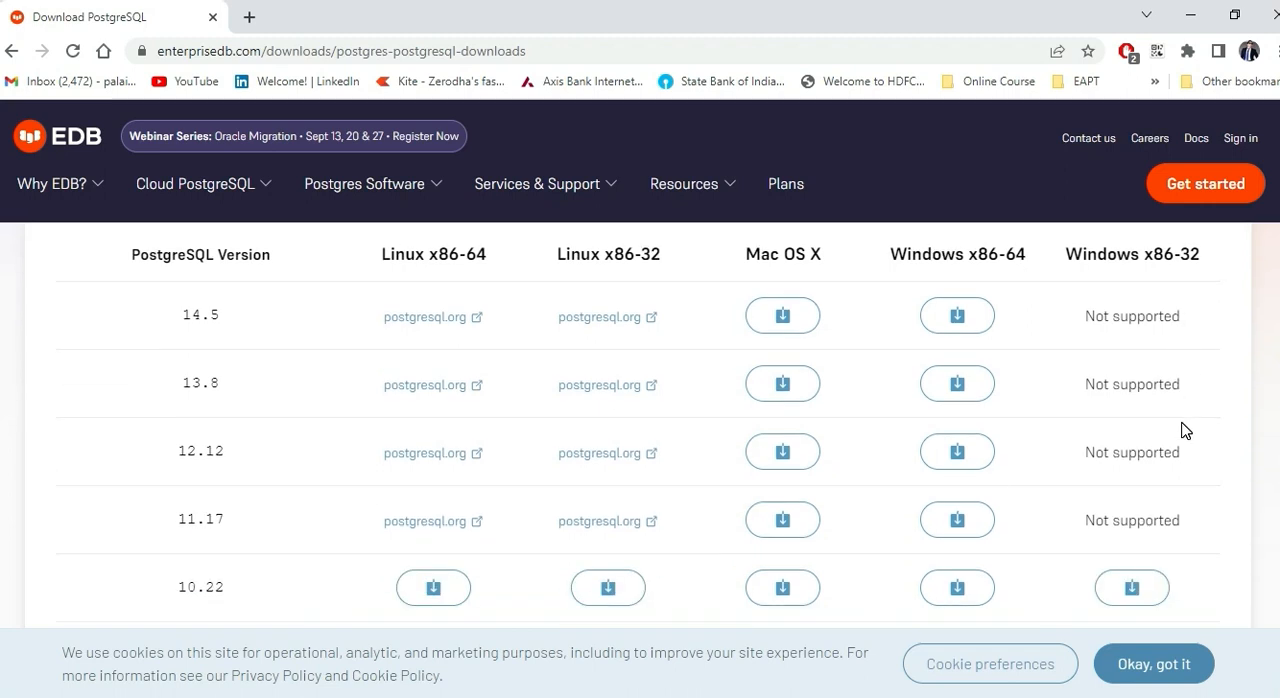
scroll(1140, 405, up, 1)
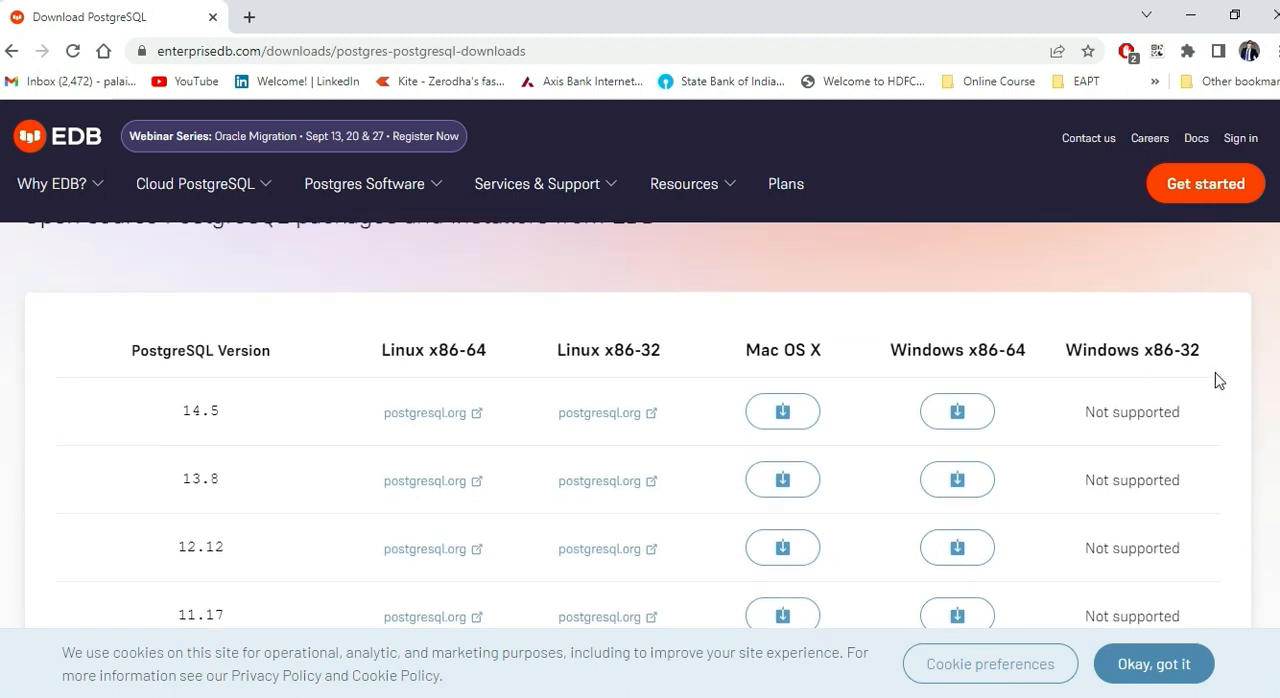
scroll(1208, 410, down, 2)
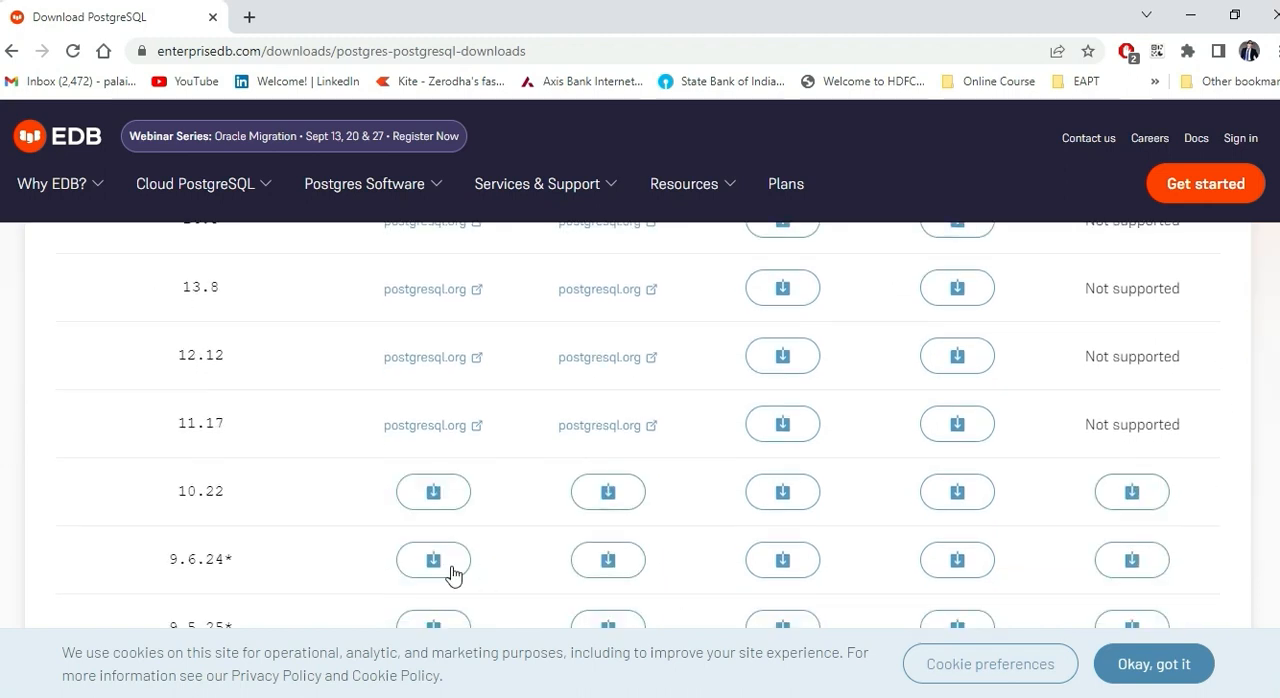
click(1147, 502)
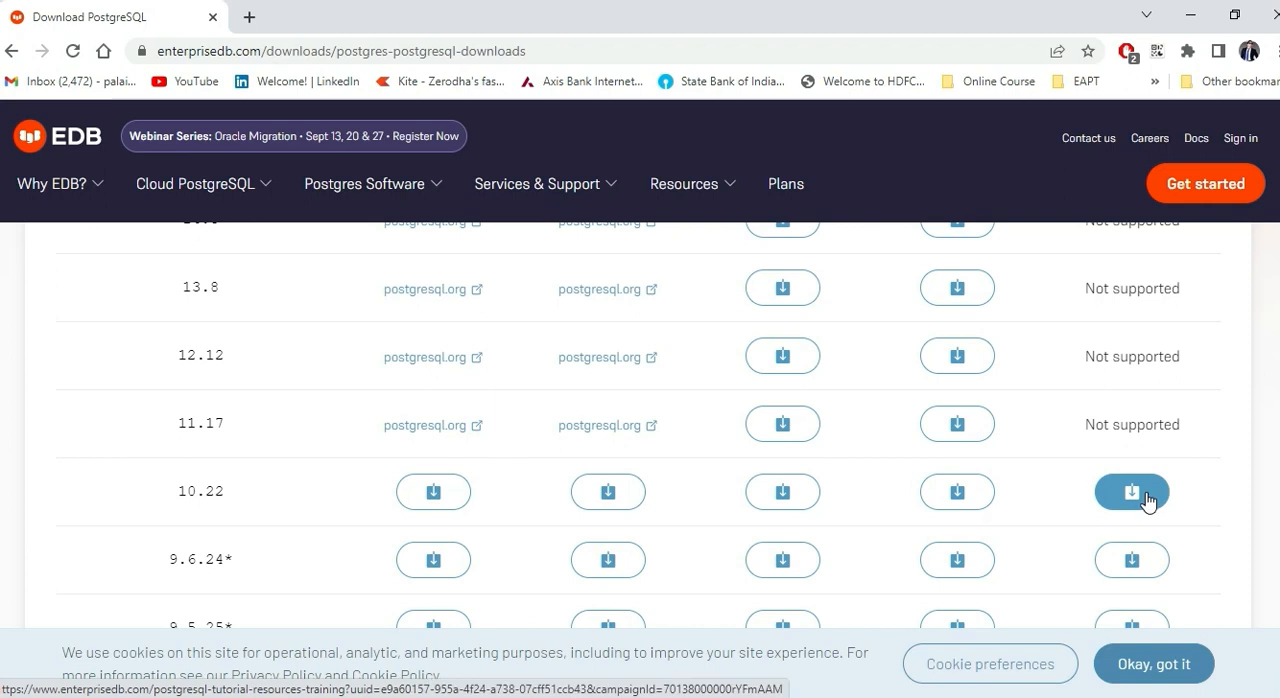
scroll(1160, 498, up, 2)
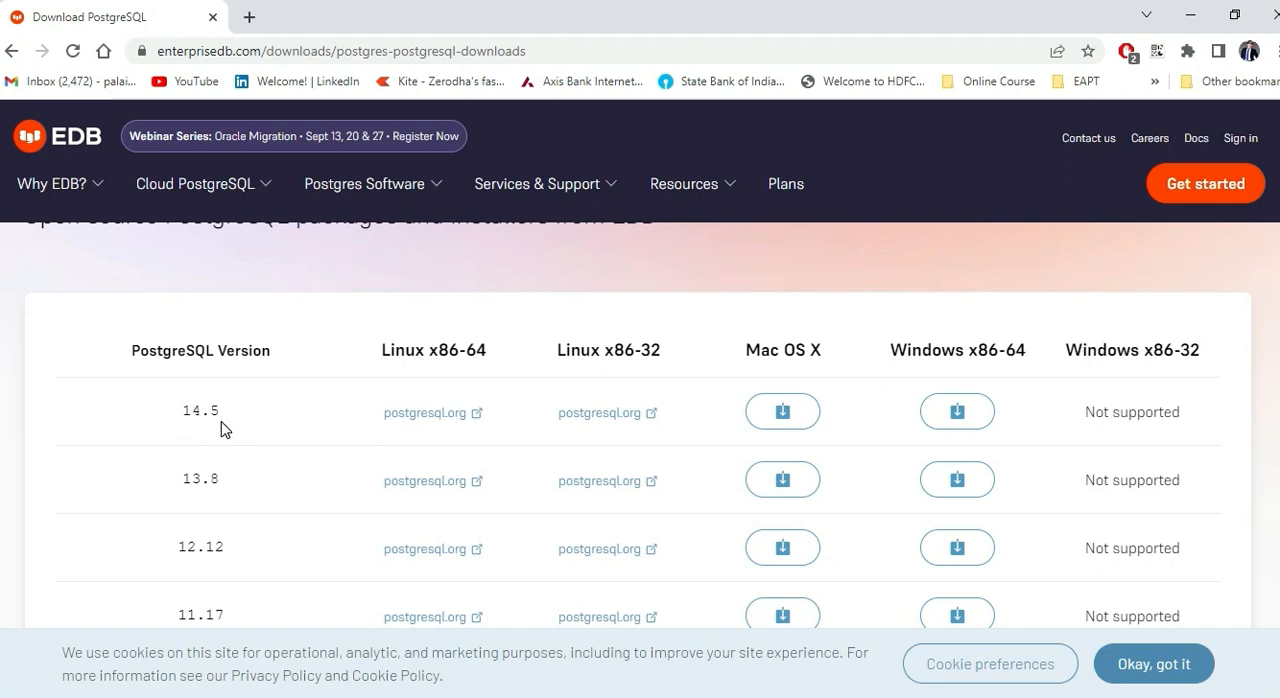
click(975, 414)
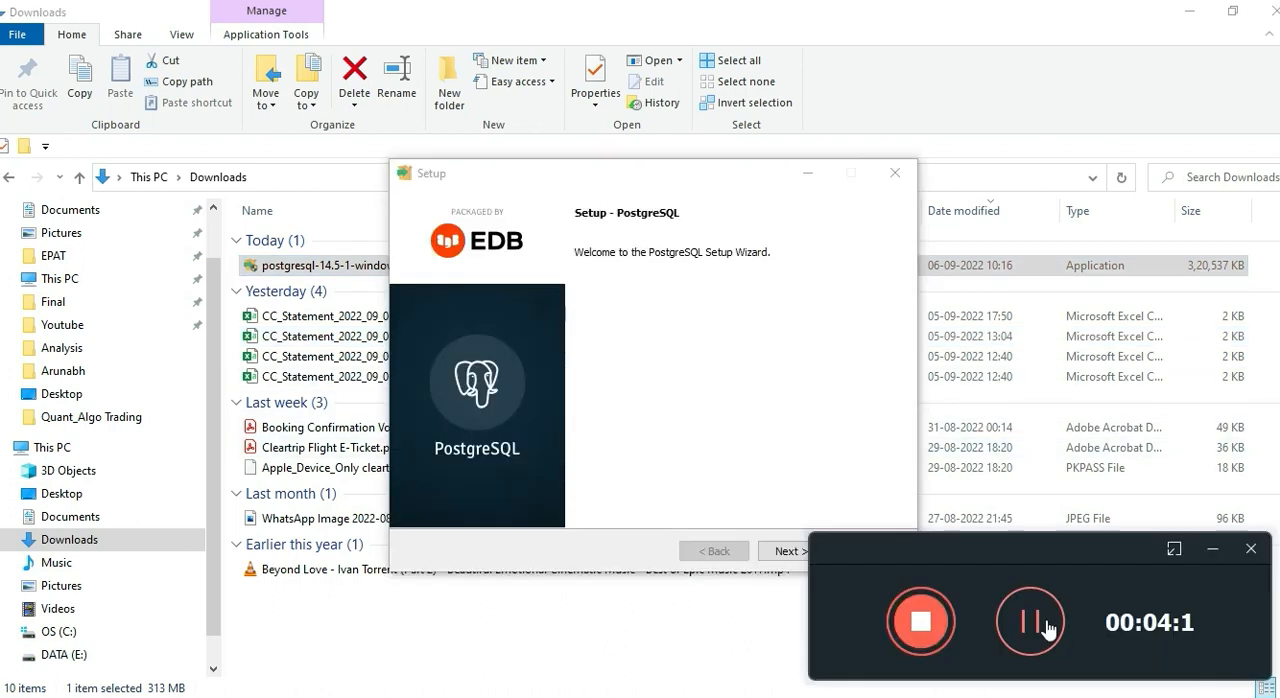
Step: Begin the PostgreSQL setup wizard and keep the installation directory C:\Program Files\PostgreSQL\14
click(1212, 546)
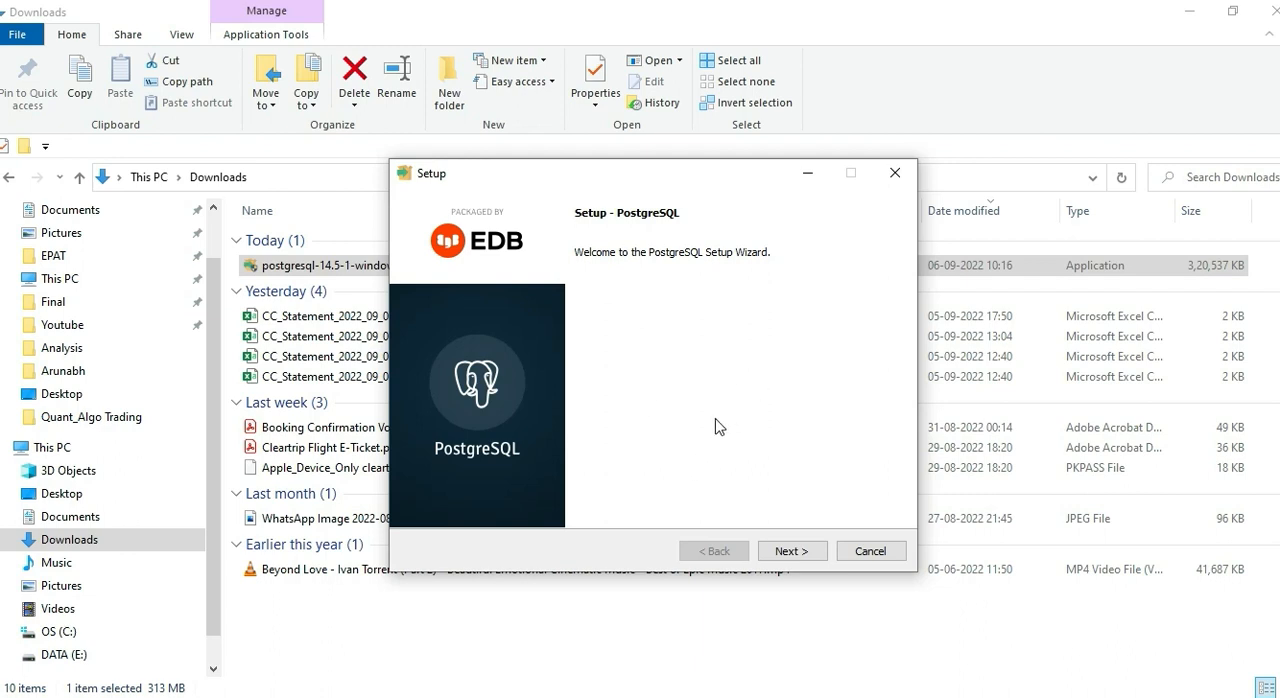
click(784, 558)
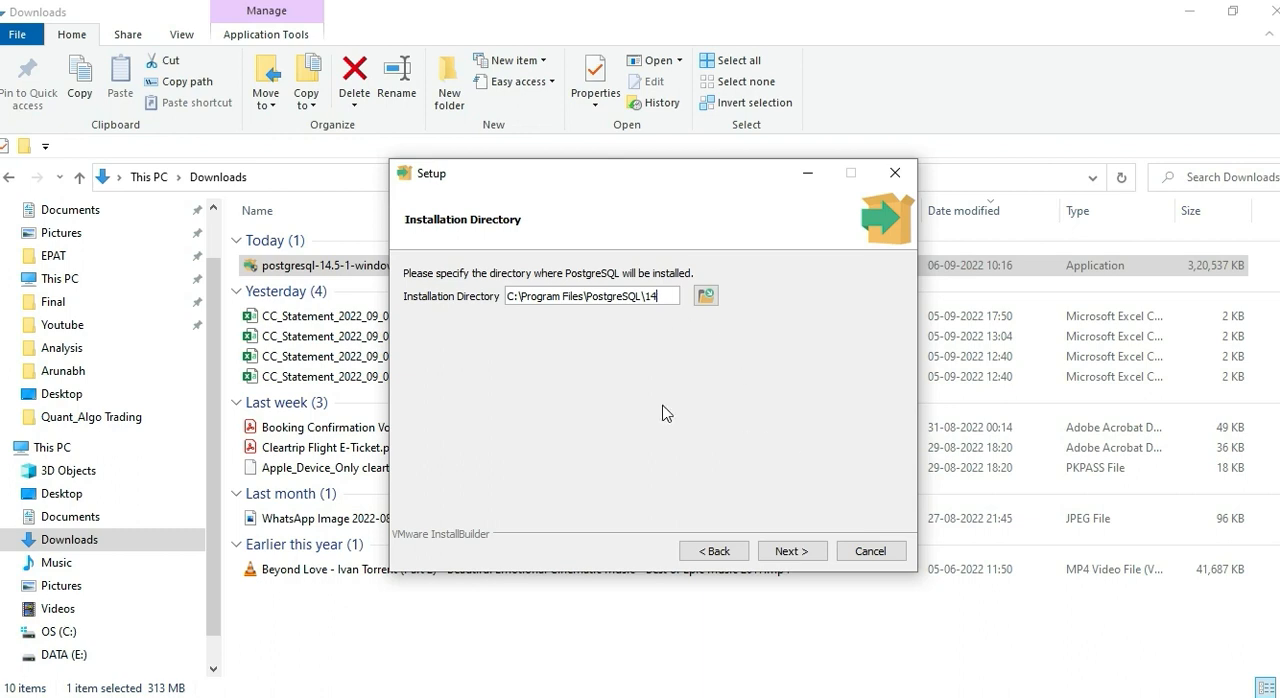
click(790, 553)
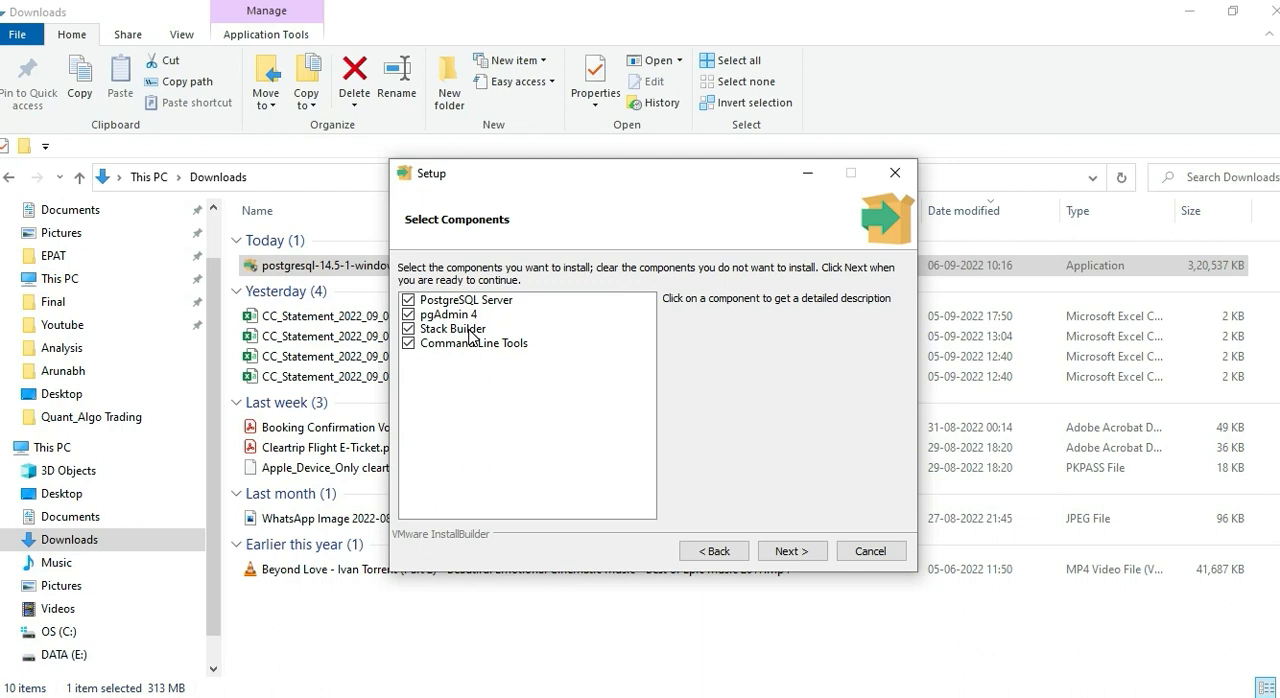
Step: Exclude Stack Builder from the components to install and keep the default data directory C:\Program Files\PostgreSQL\14\data
click(473, 335)
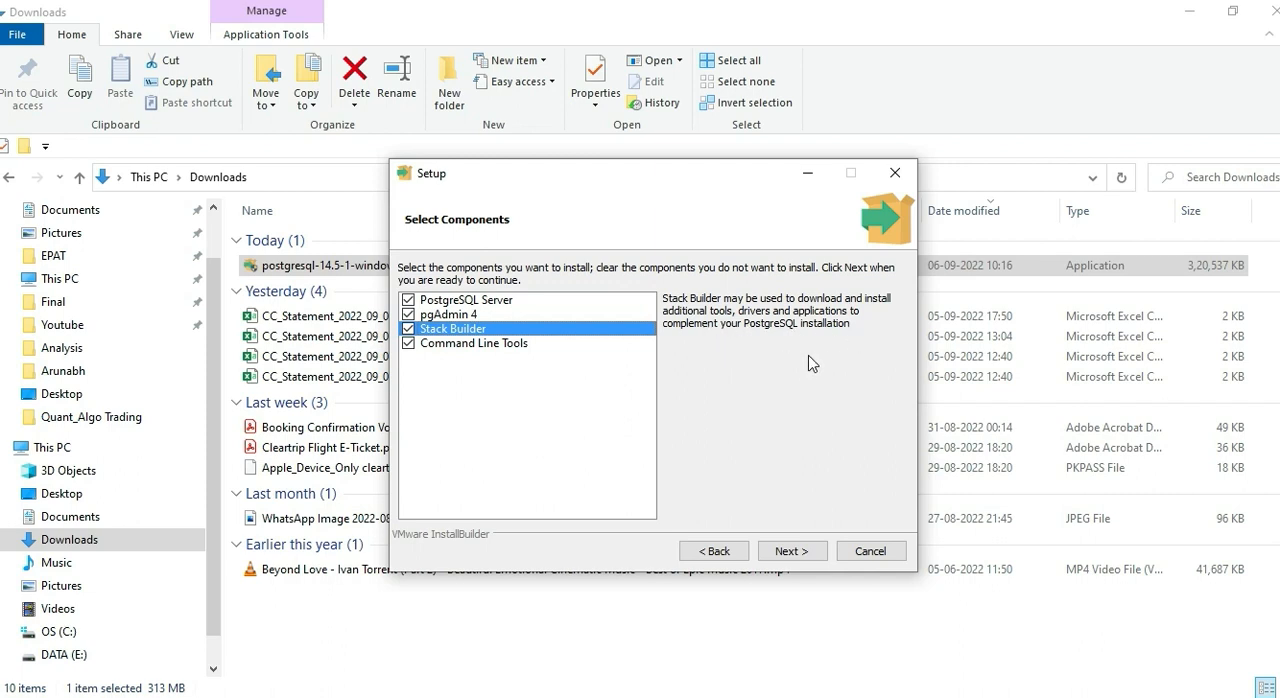
click(407, 329)
click(508, 344)
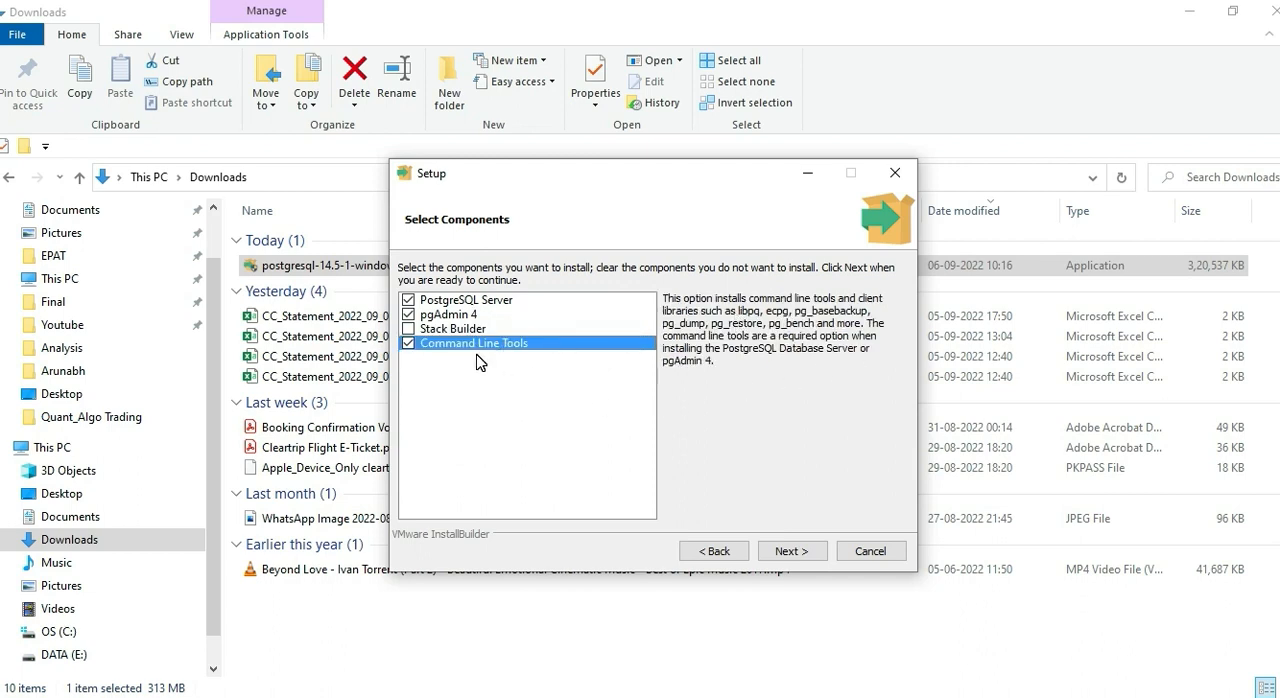
click(790, 551)
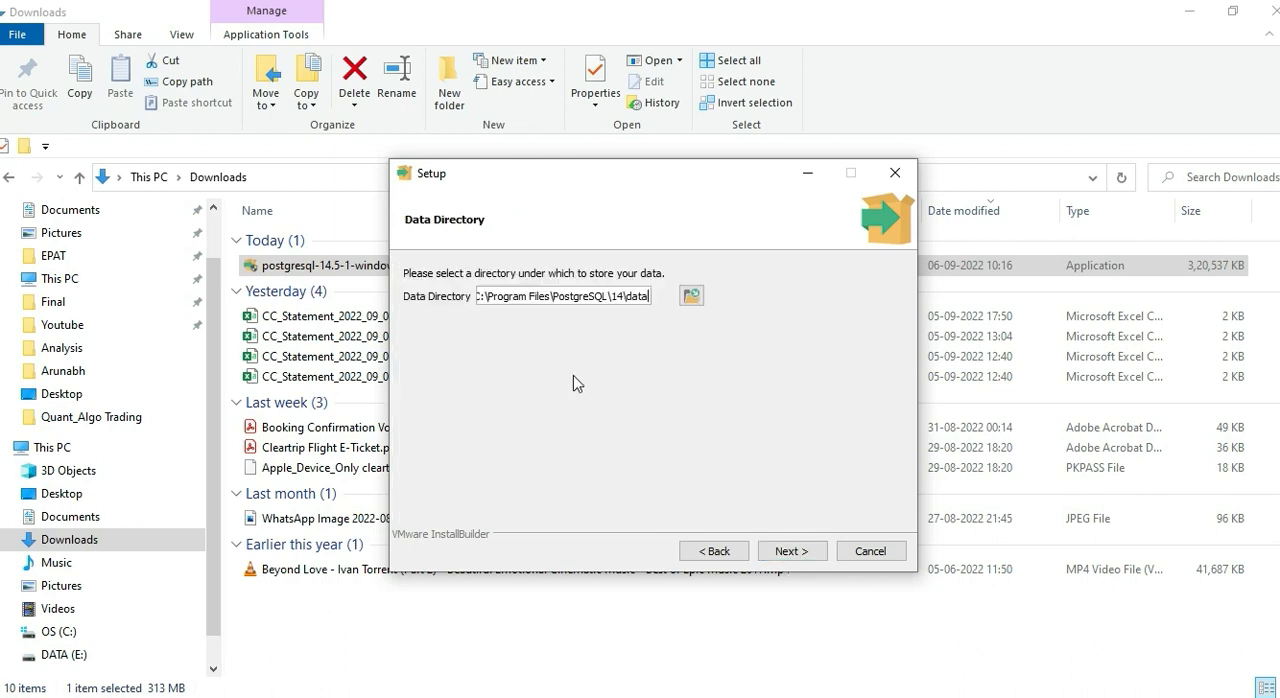
click(792, 551)
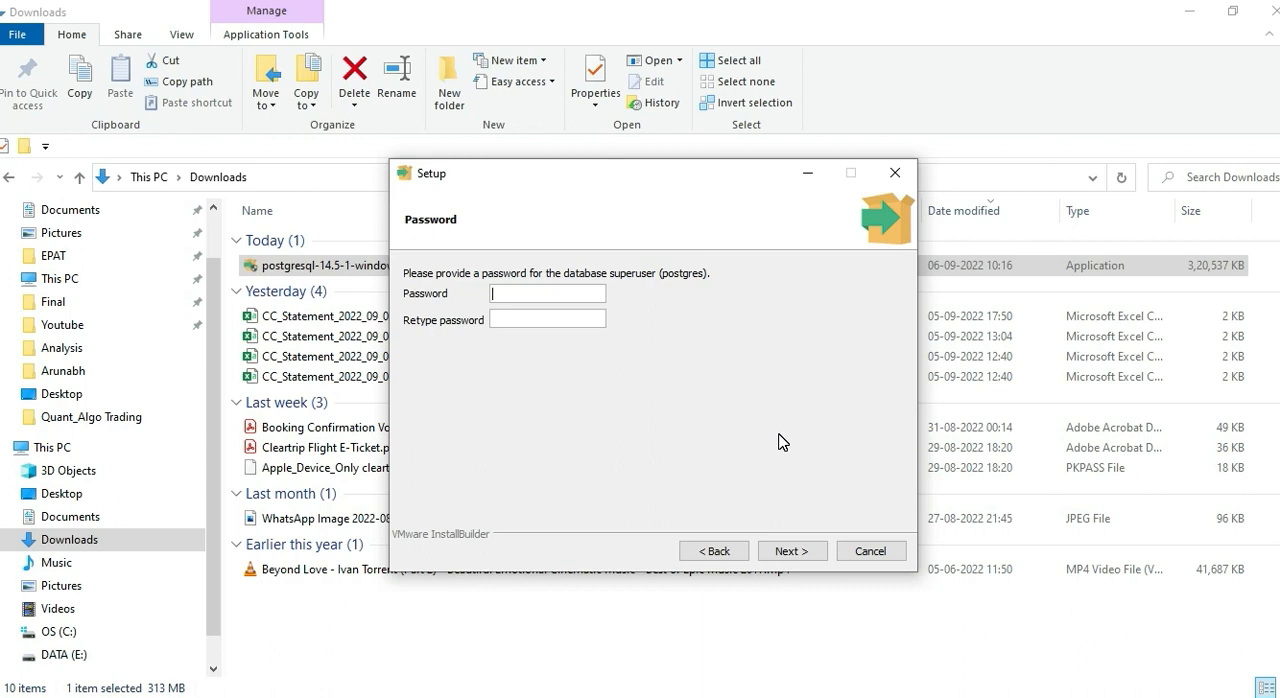
Step: Enter the password for the postgres database superuser, repeat it in the Retype password field and continue
text(admin••••)
click(561, 322)
text(•••••••••)
click(788, 551)
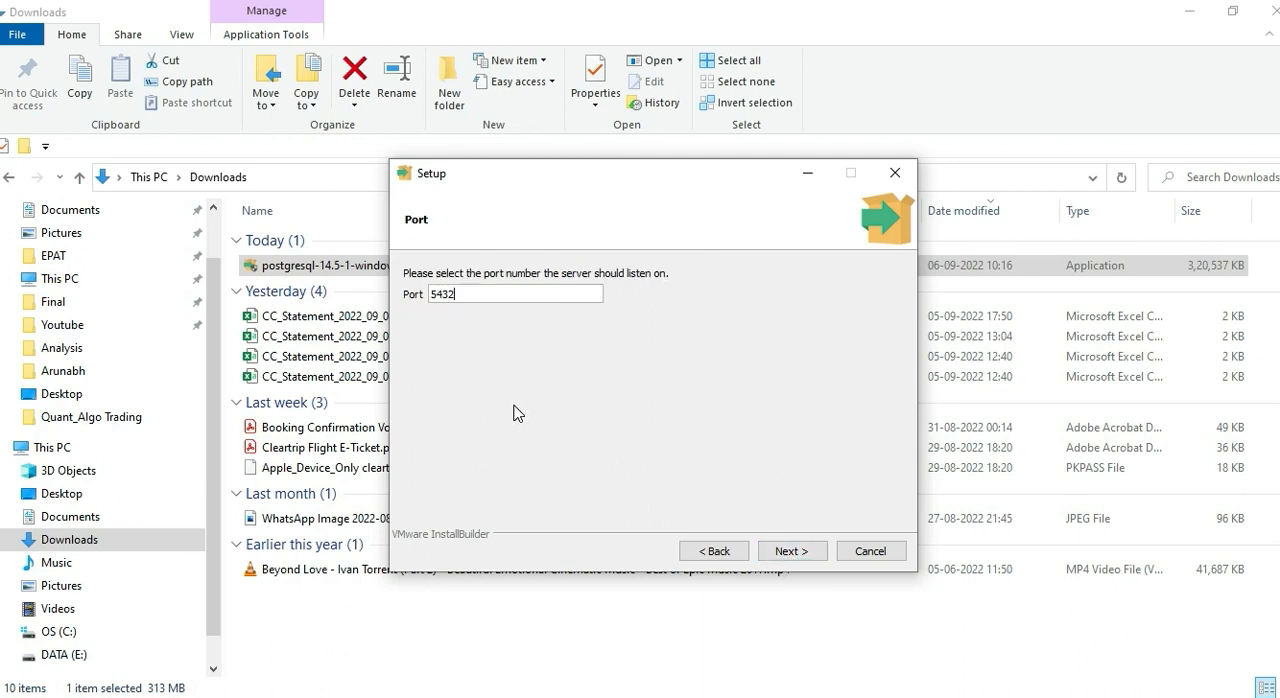
Step: Keep port 5432 and the default locale, and run the PostgreSQL installation through to completion
click(792, 553)
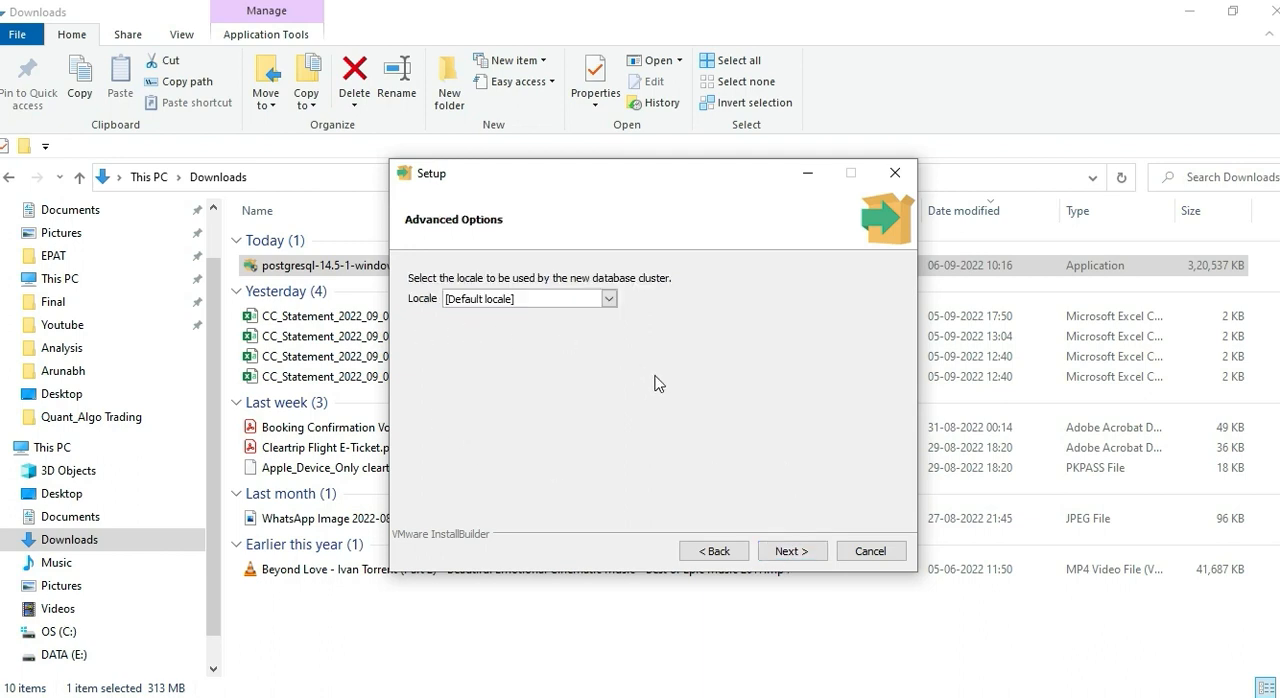
click(806, 552)
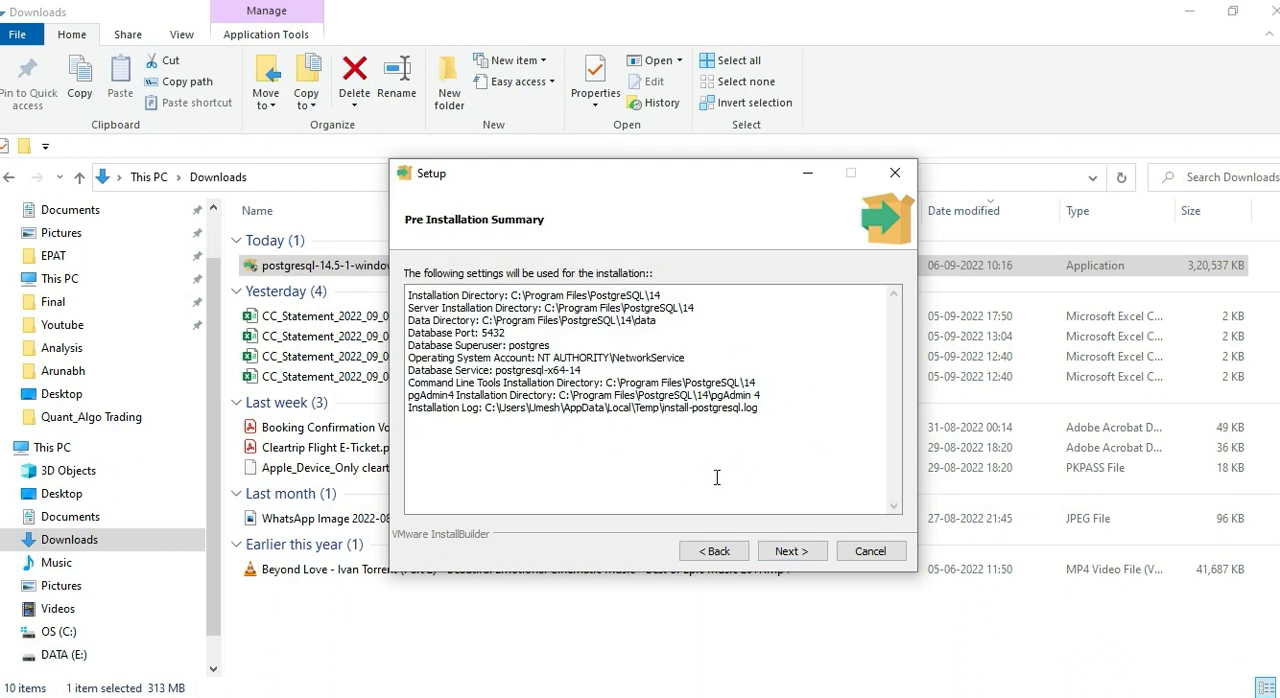
click(791, 560)
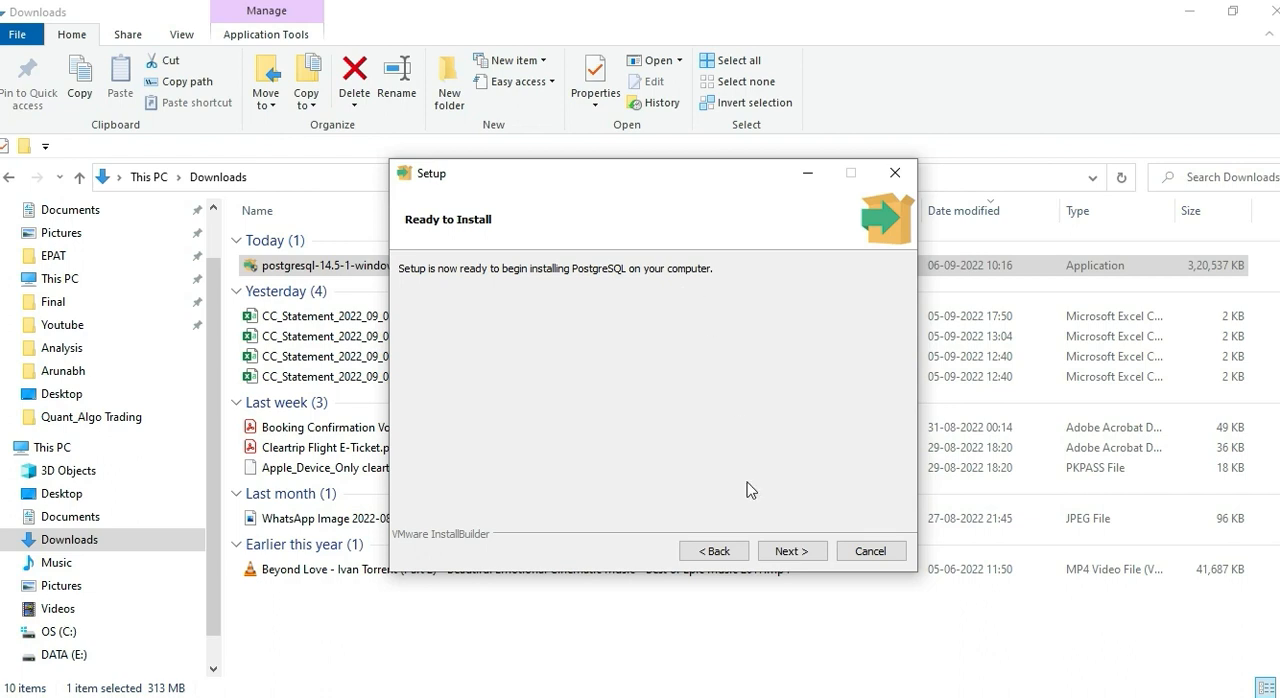
click(796, 552)
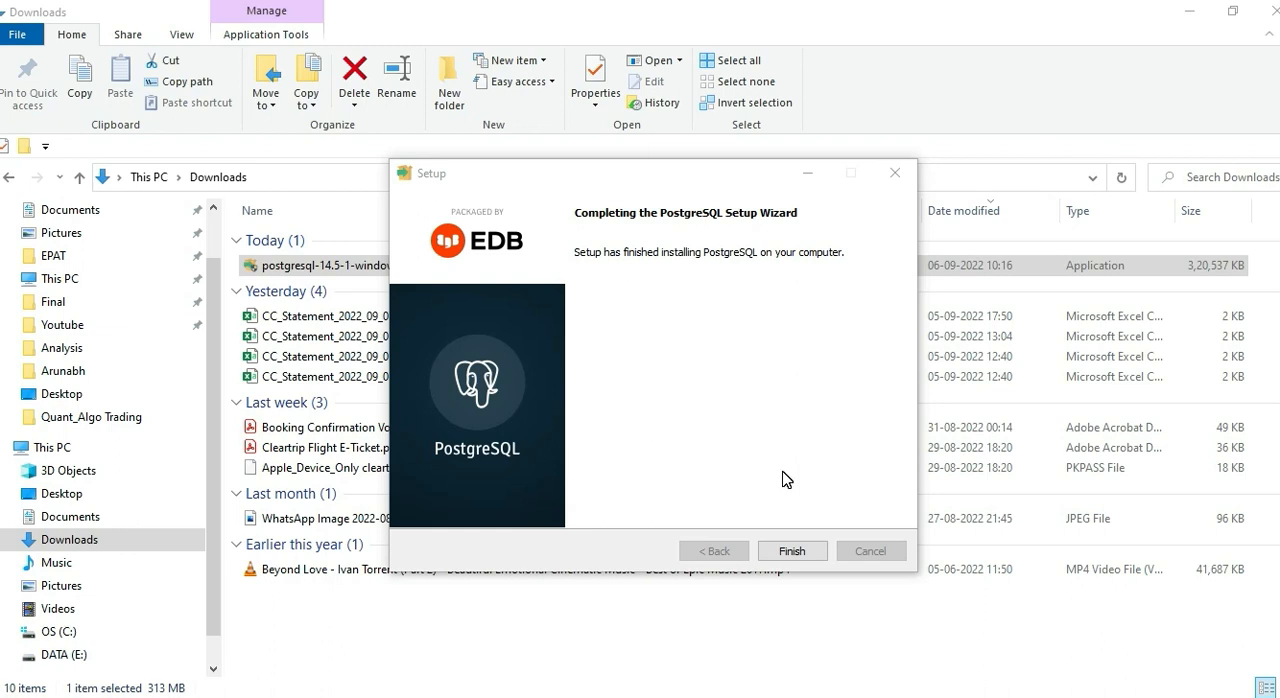
click(806, 558)
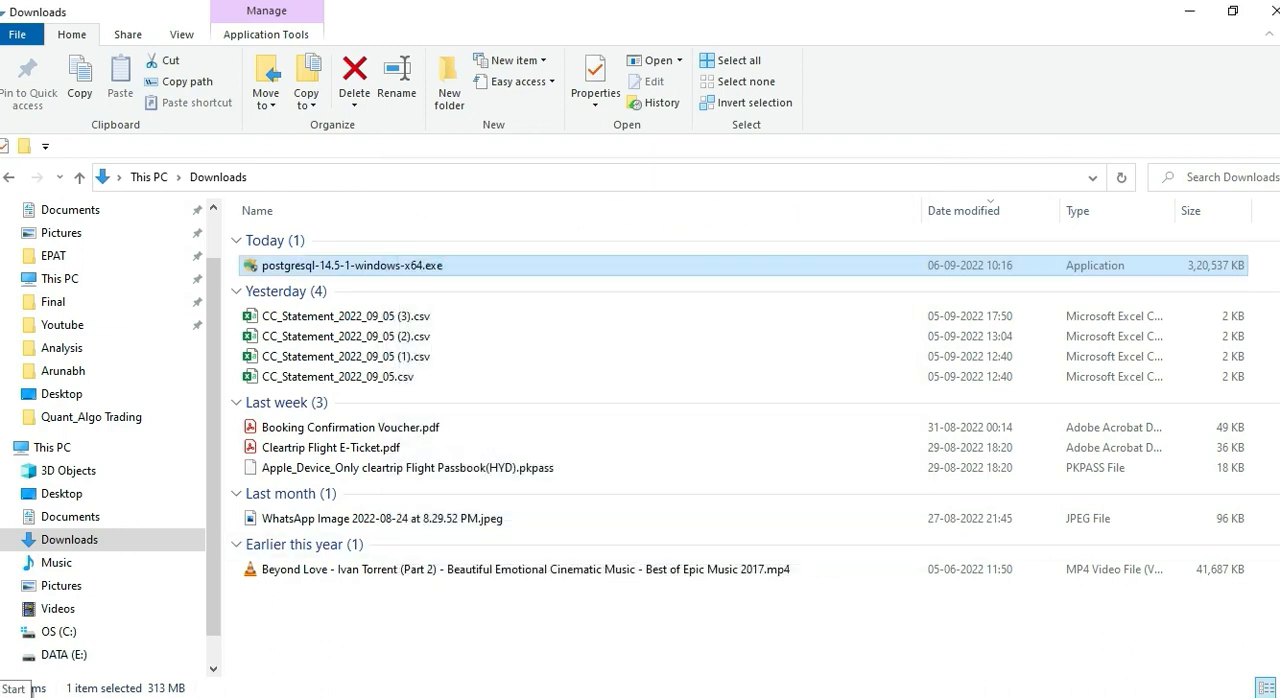
Step: Look through the installed programs for the PostgreSQL 14 entry, search for "pg" and launch pgAdmin 4
click(14, 694)
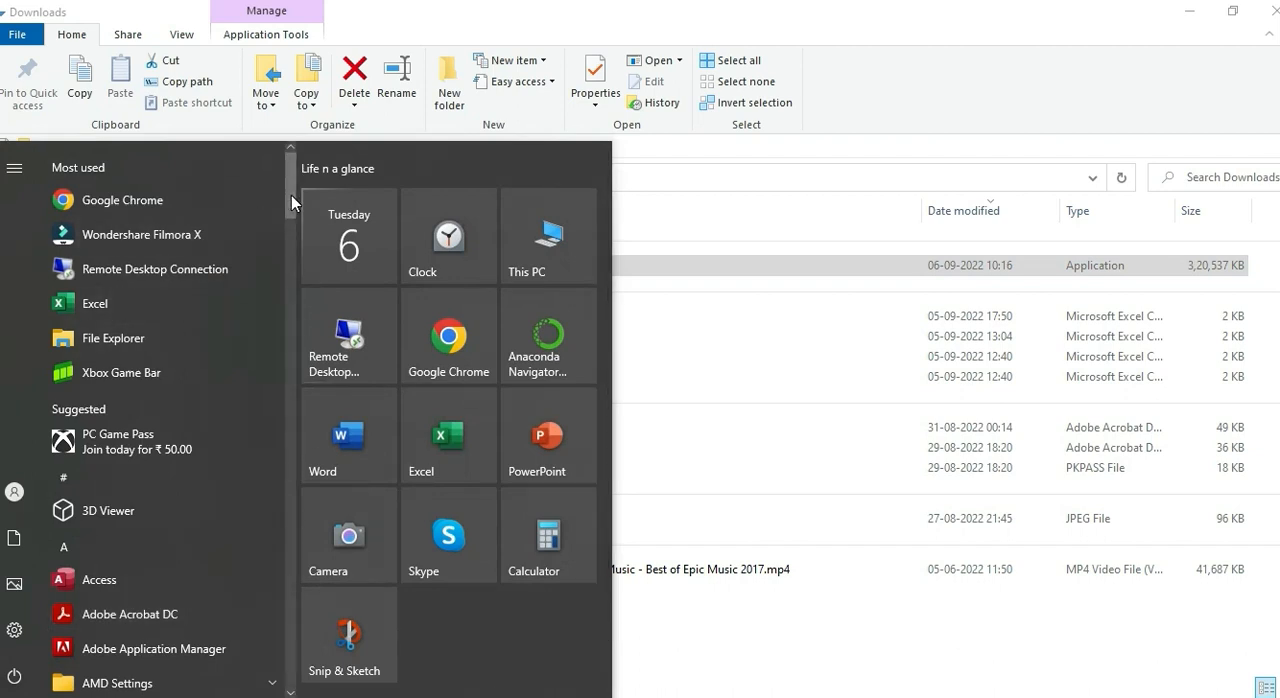
drag(298, 215, 295, 365)
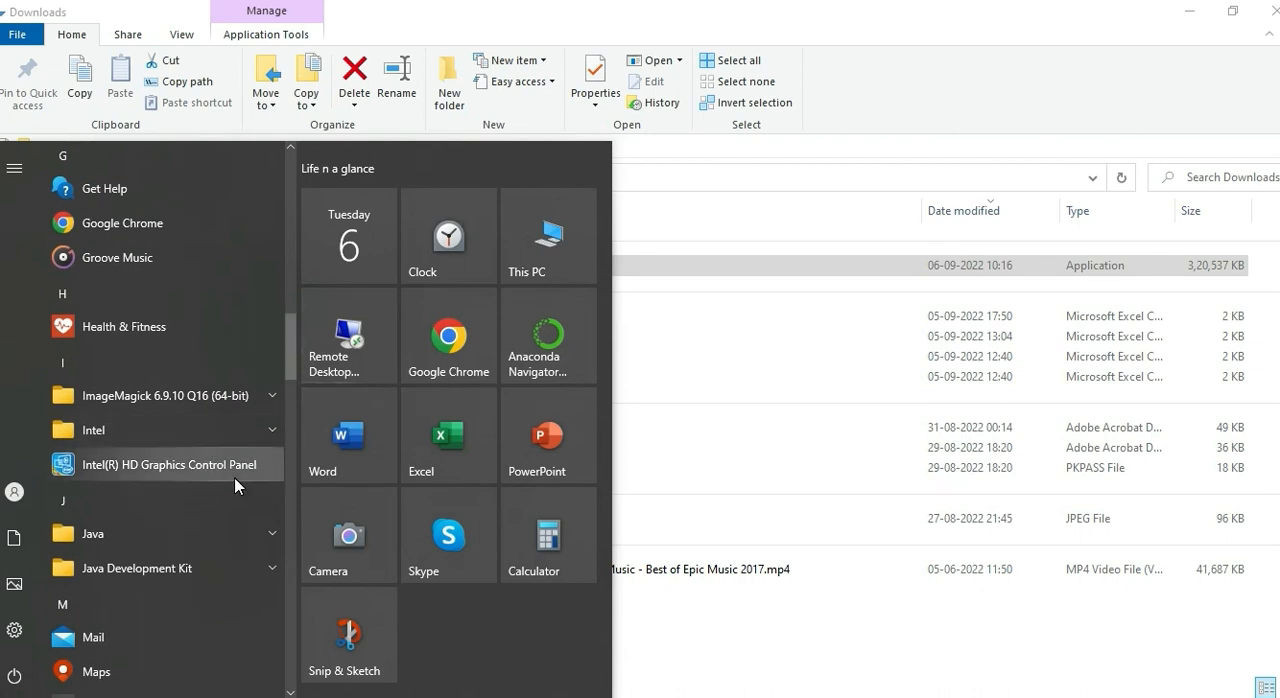
scroll(234, 405, down, 3)
scroll(234, 486, down, 6)
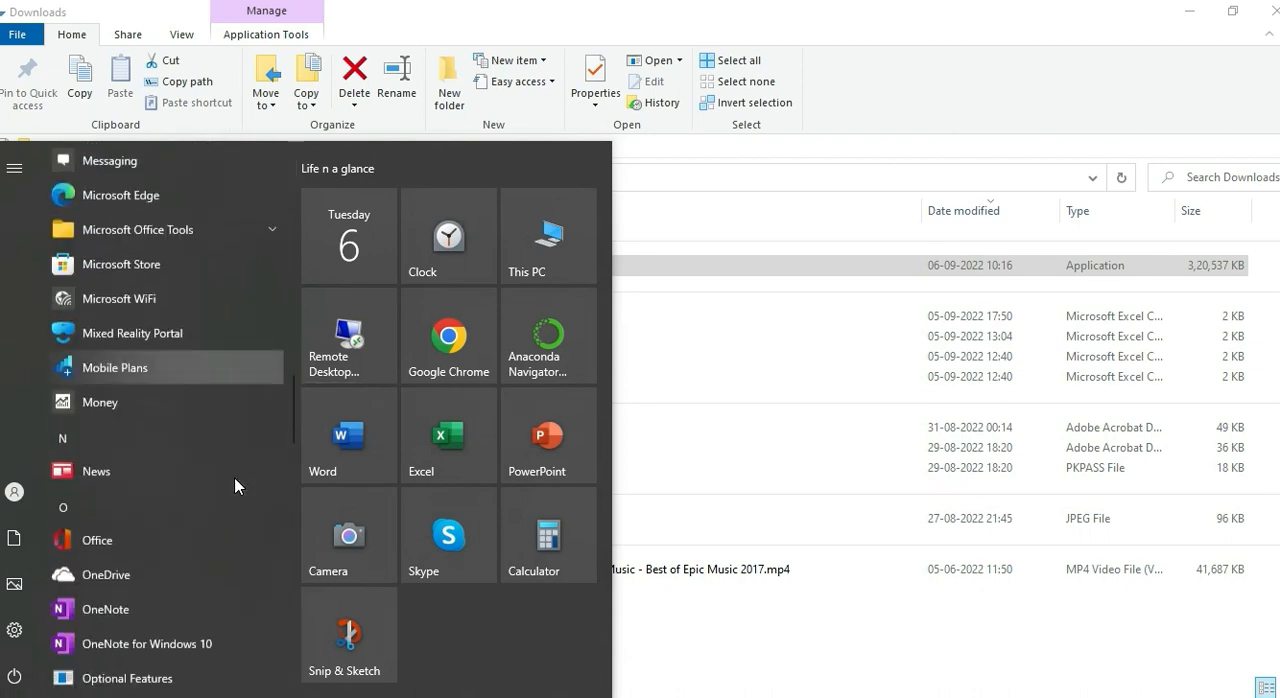
scroll(235, 486, down, 2)
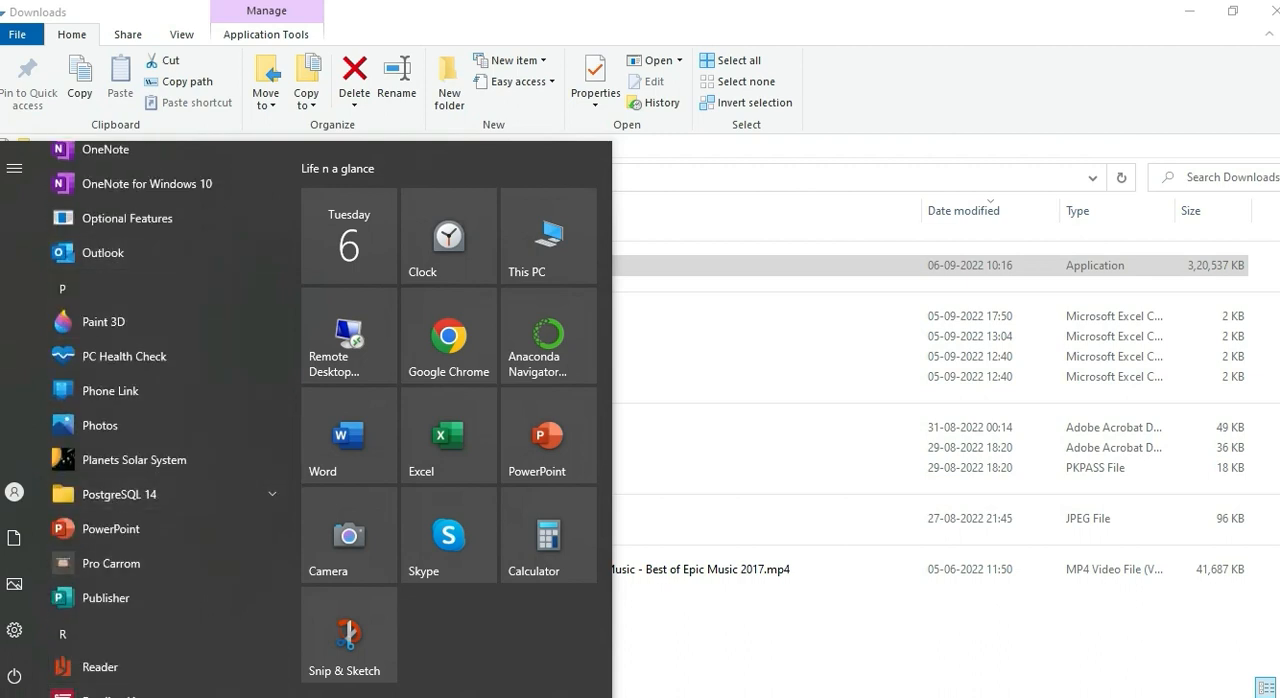
text(pg)
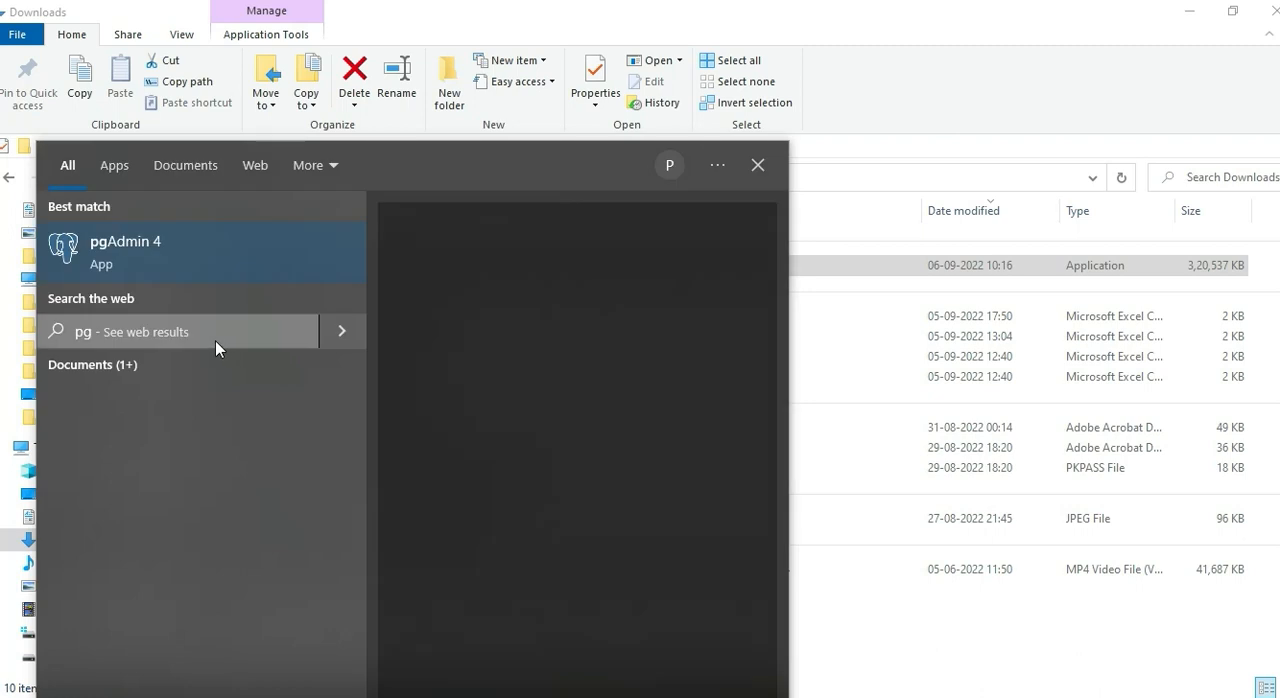
click(163, 266)
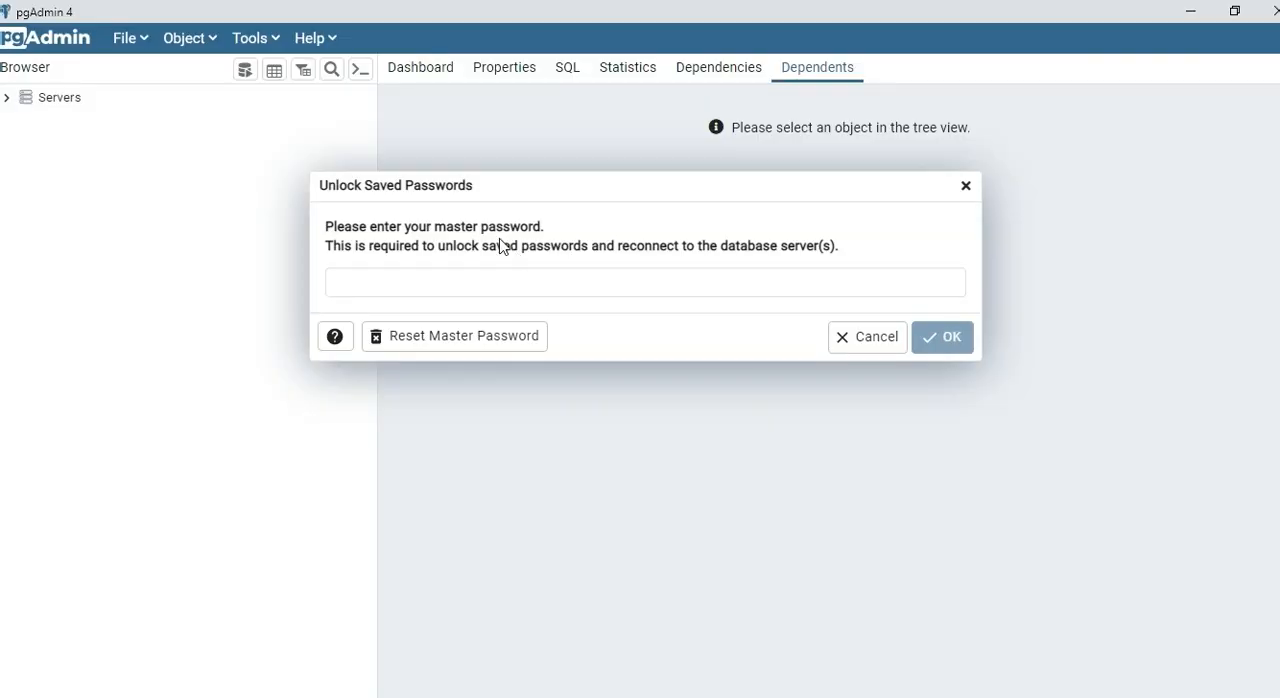
Step: Enter the master password in pgAdmin's Unlock Saved Passwords prompt and confirm it
click(437, 285)
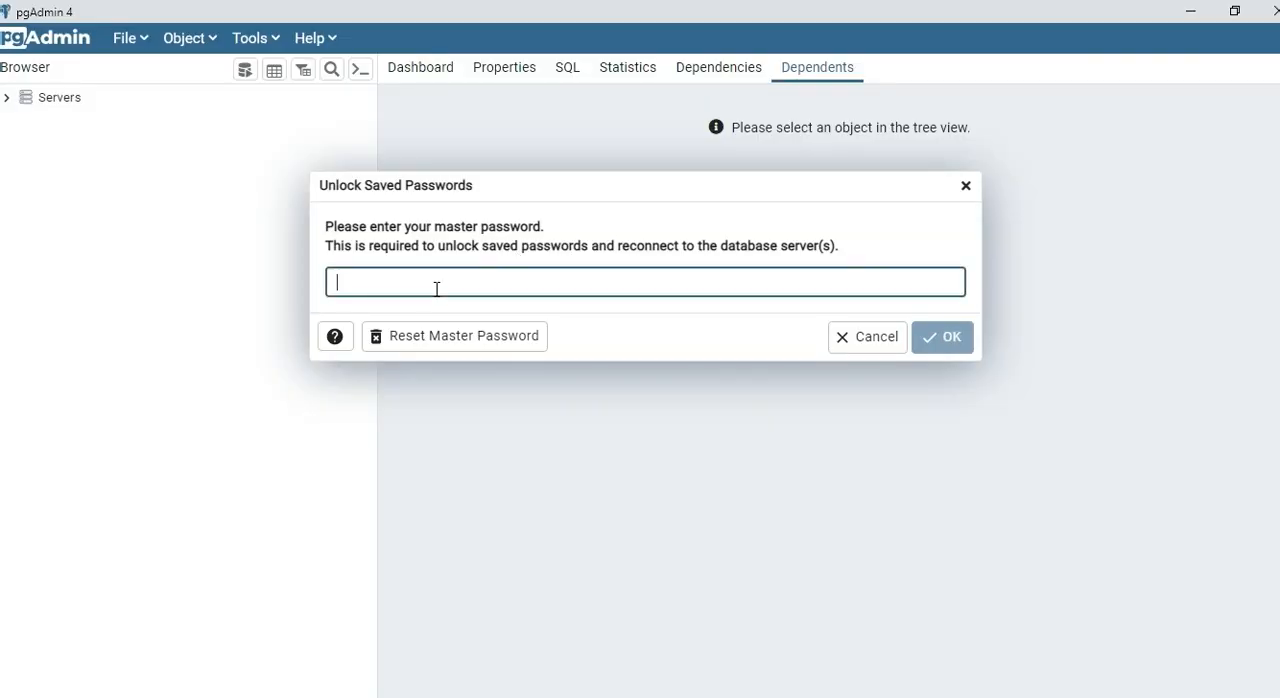
text(•••••••)
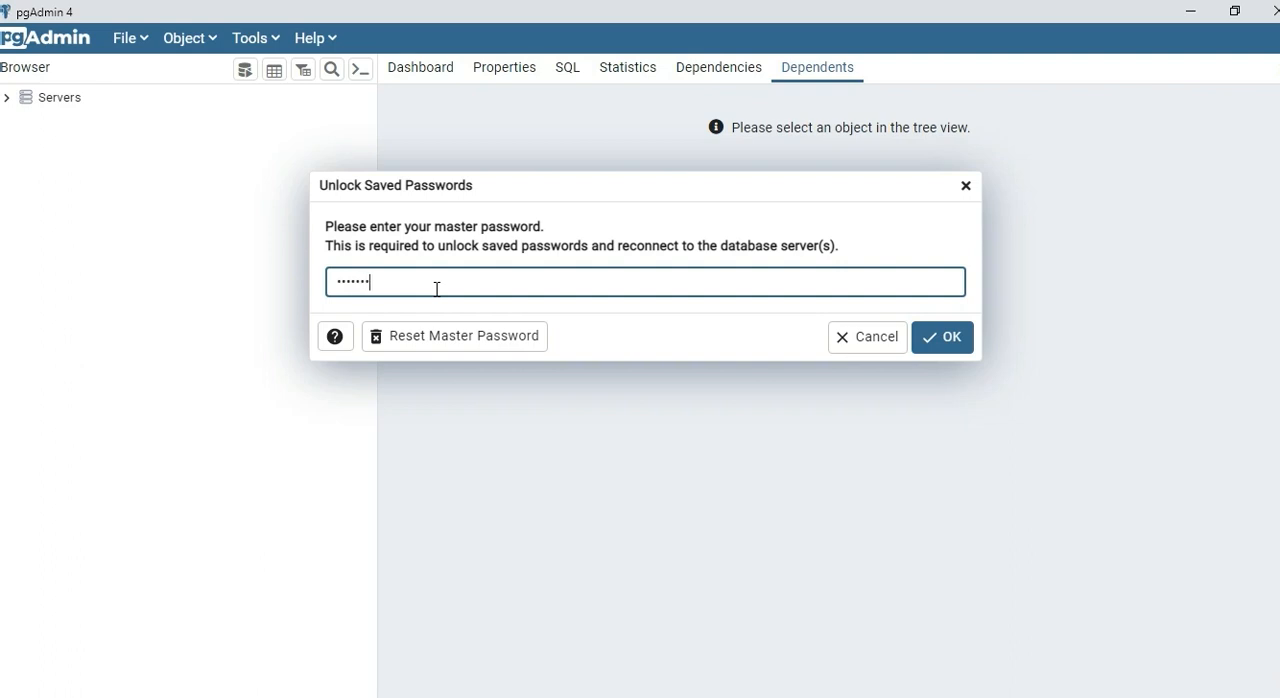
text(••)
click(940, 338)
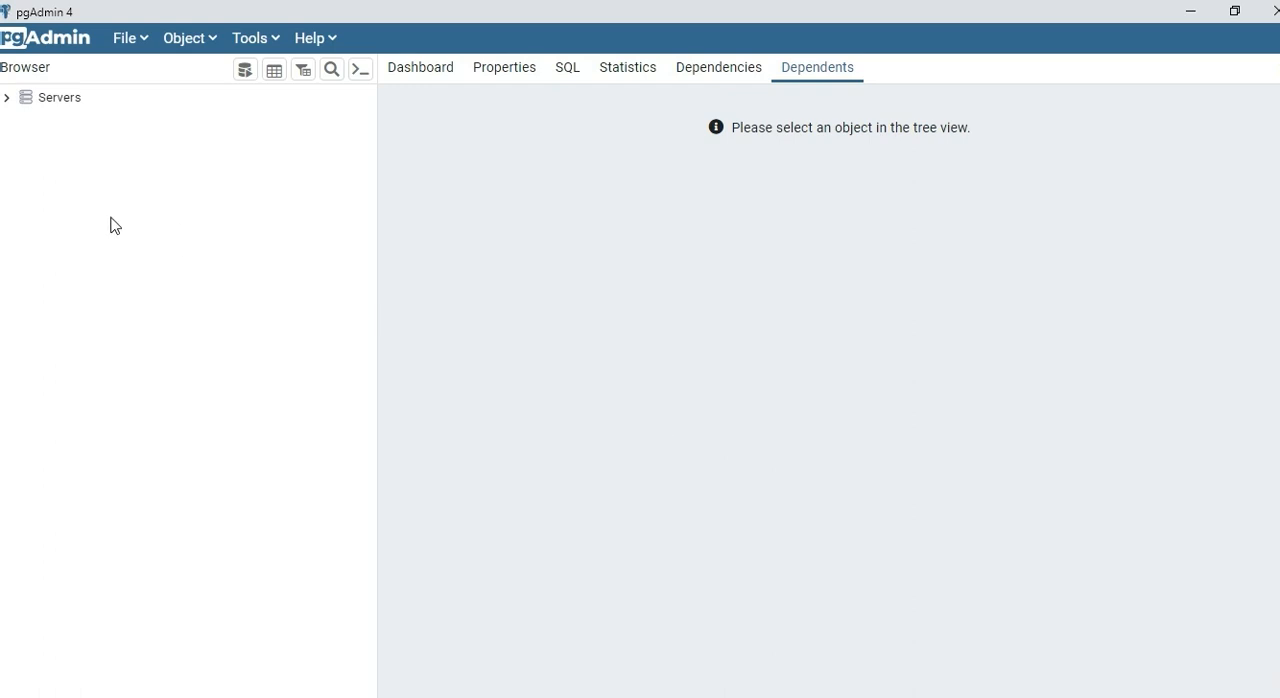
Step: Expand Servers down to the PostgreSQL 14 databases and create a database named demo_database, keeping postgres as its owner
click(6, 100)
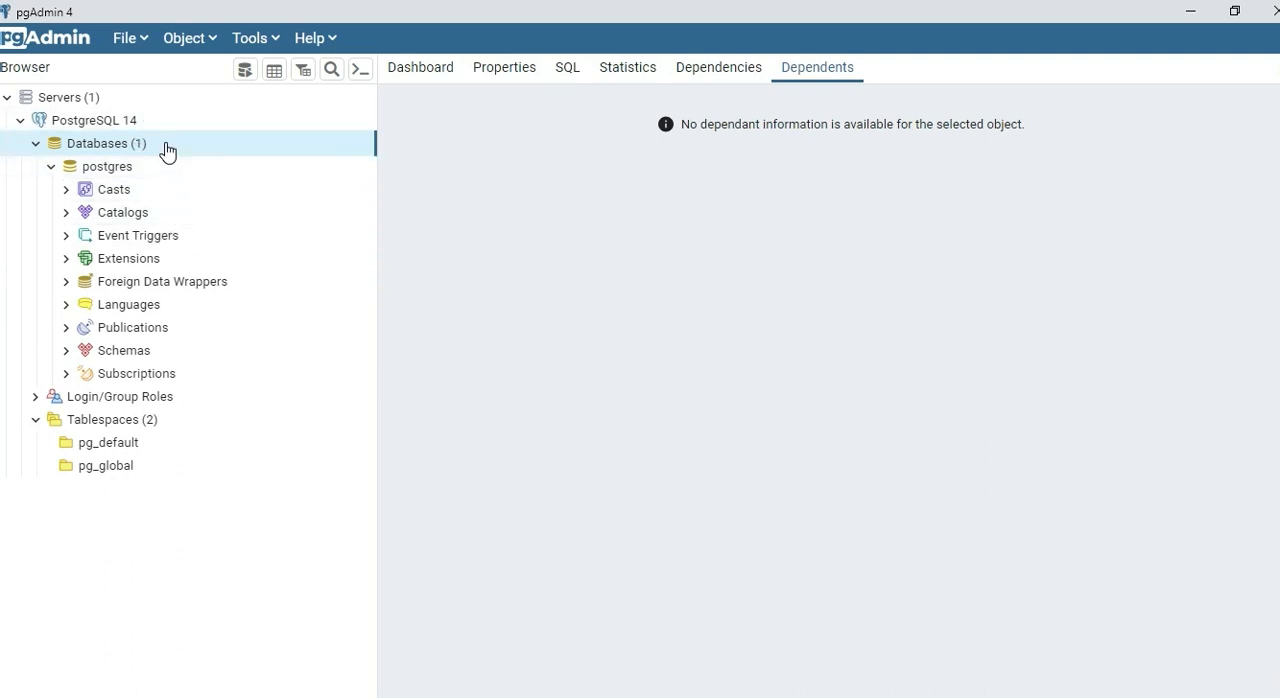
right_click(104, 152)
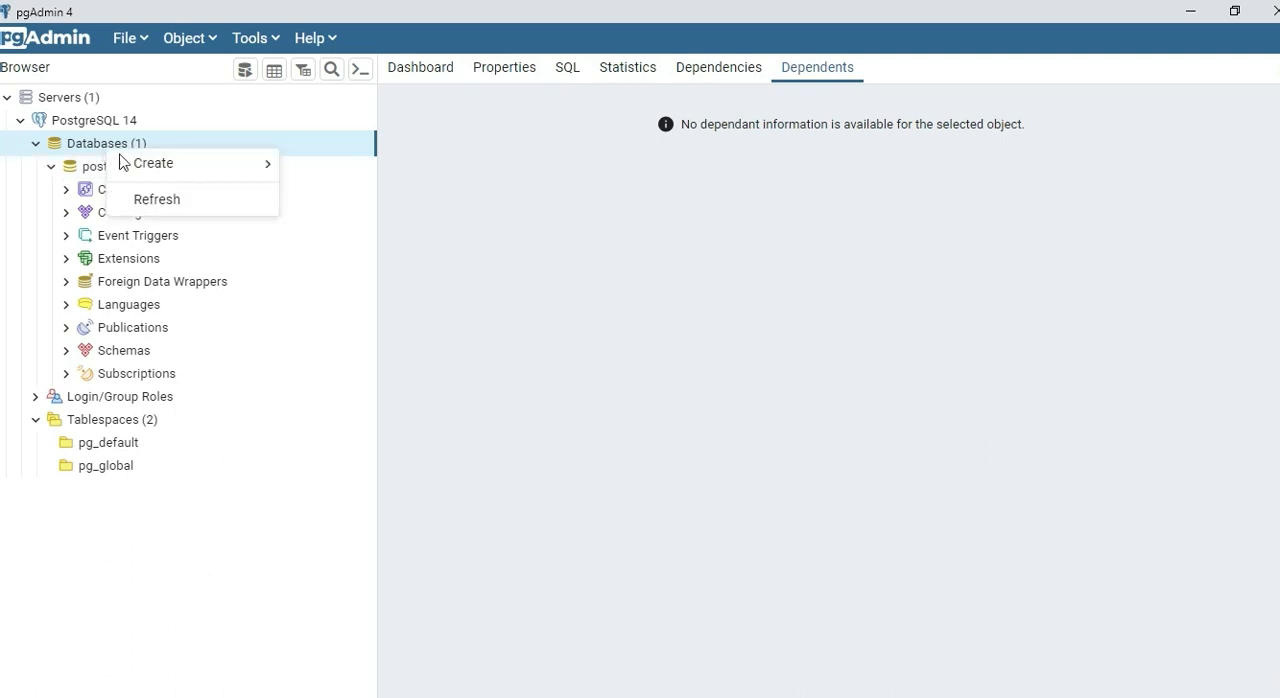
mouse_move(137, 166)
click(329, 164)
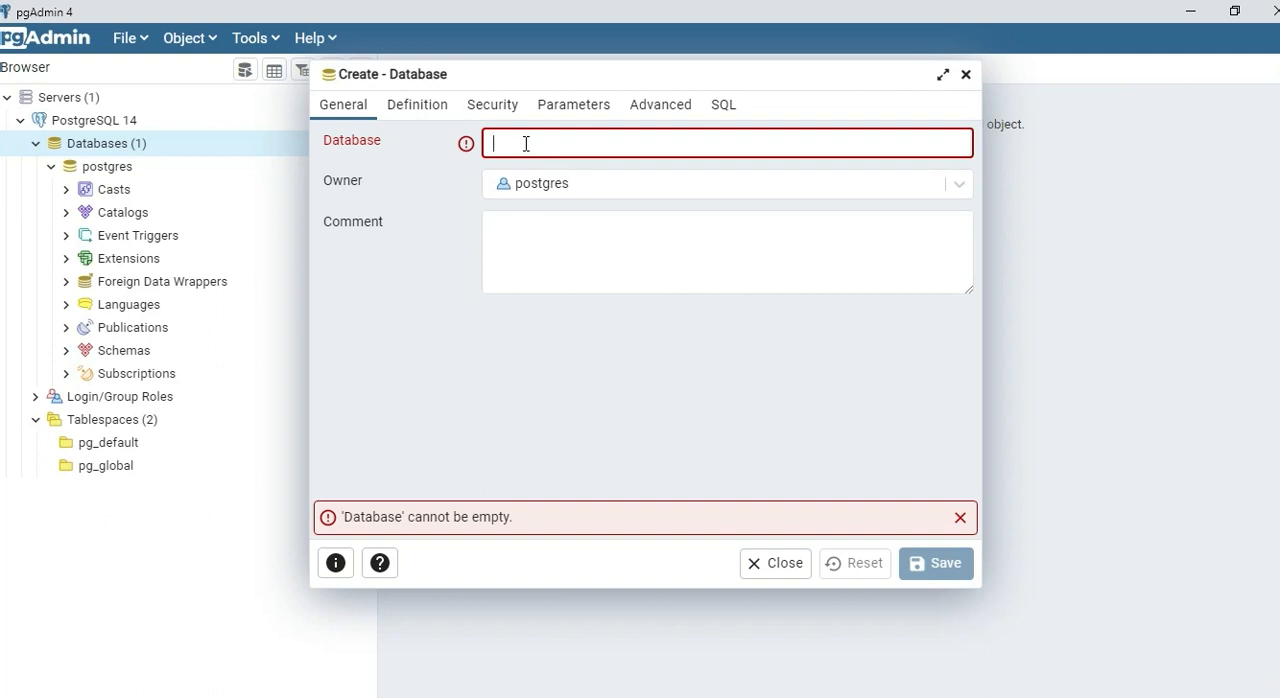
text(demo)
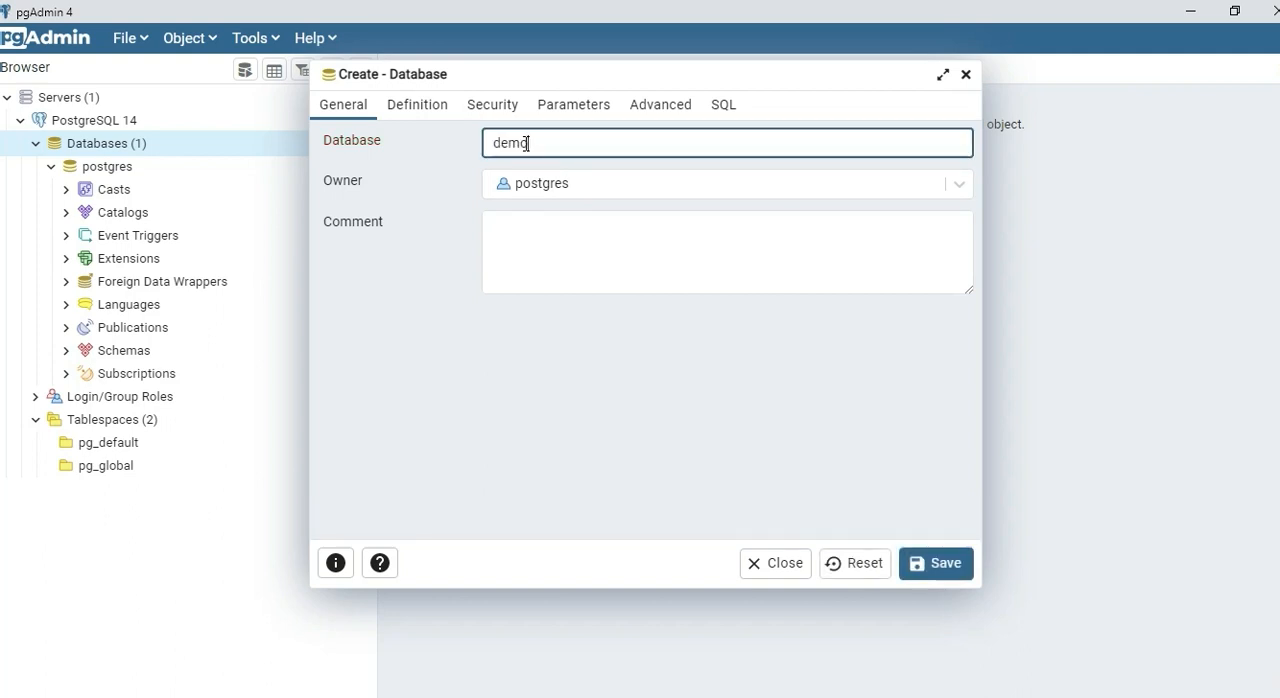
text(_)
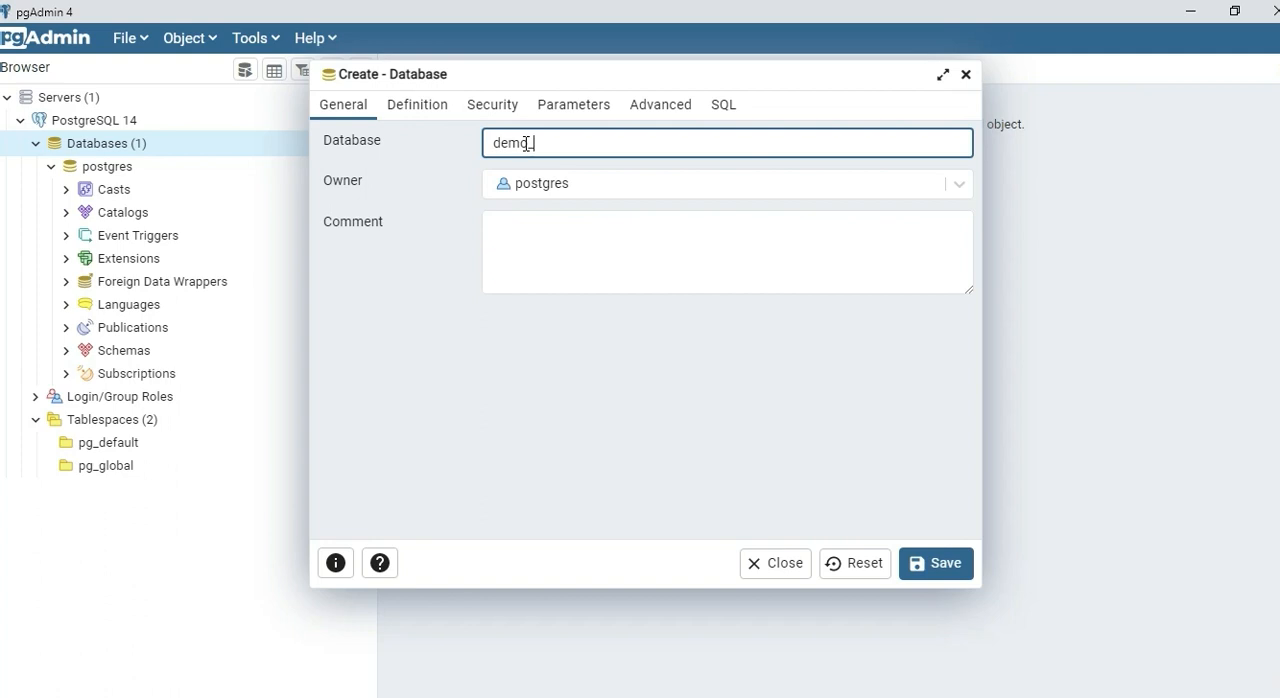
text(datavabse)
key(BackSpace)
key(BackSpace)
key(BackSpace)
key(BackSpace)
key(BackSpace)
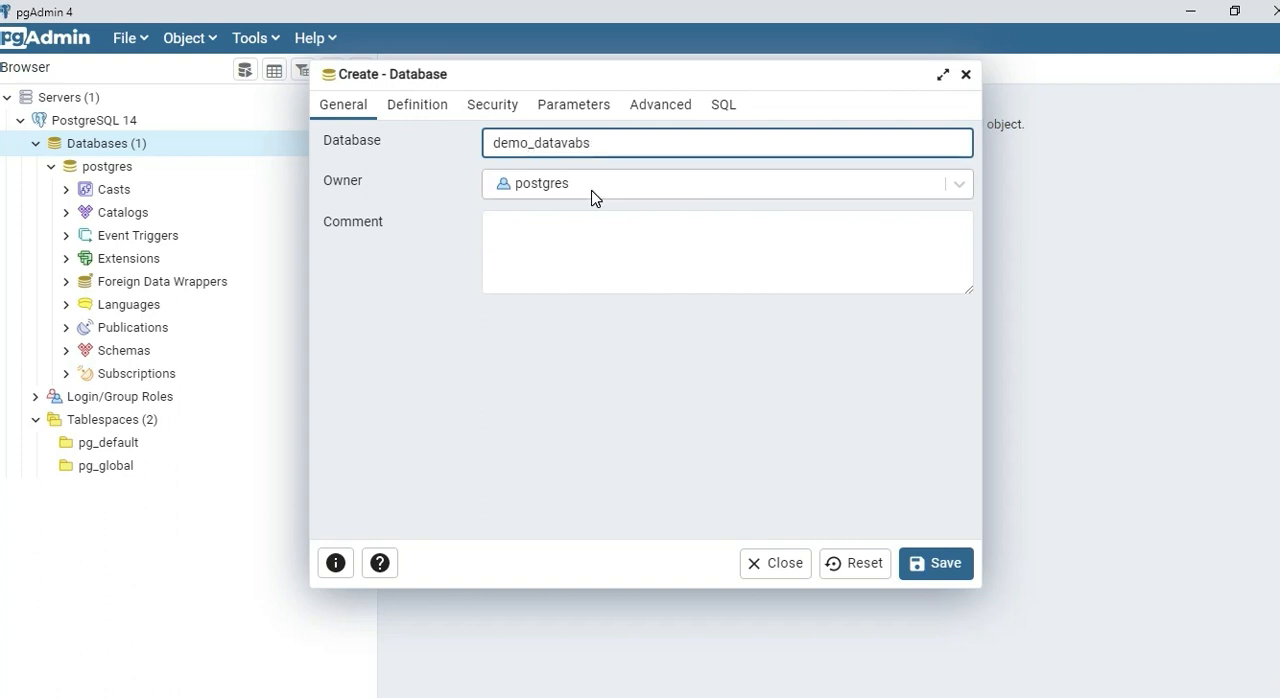
text(base)
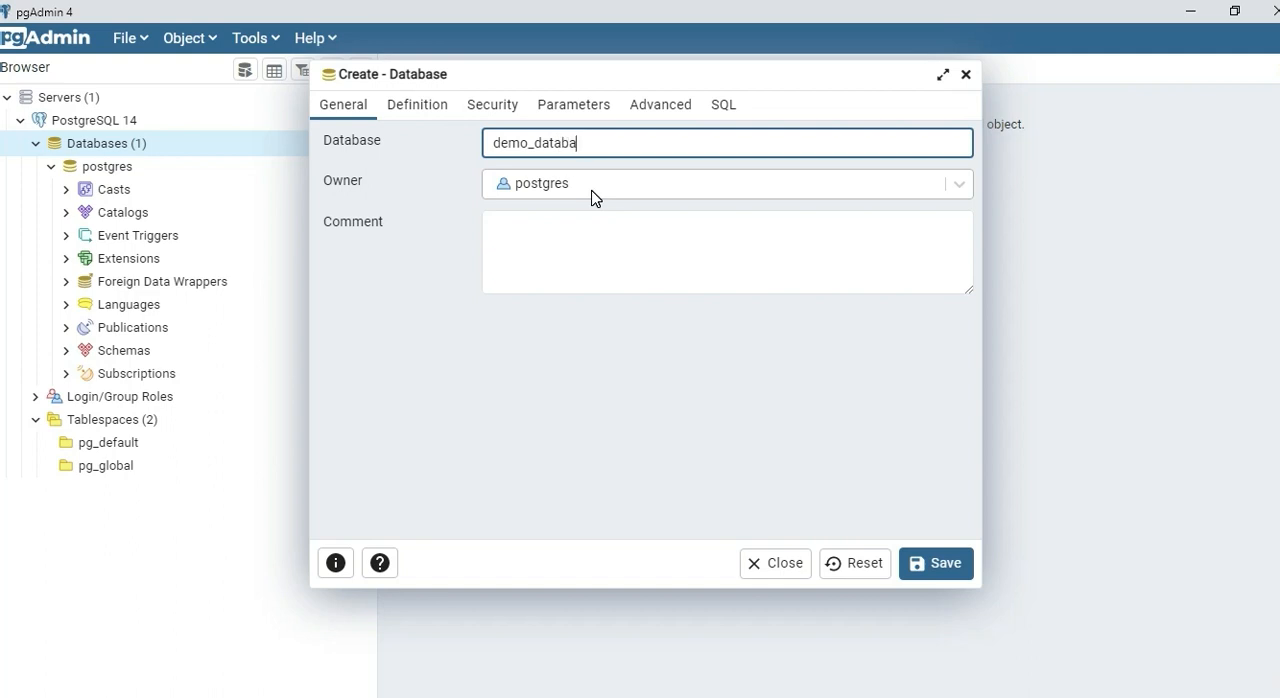
click(929, 566)
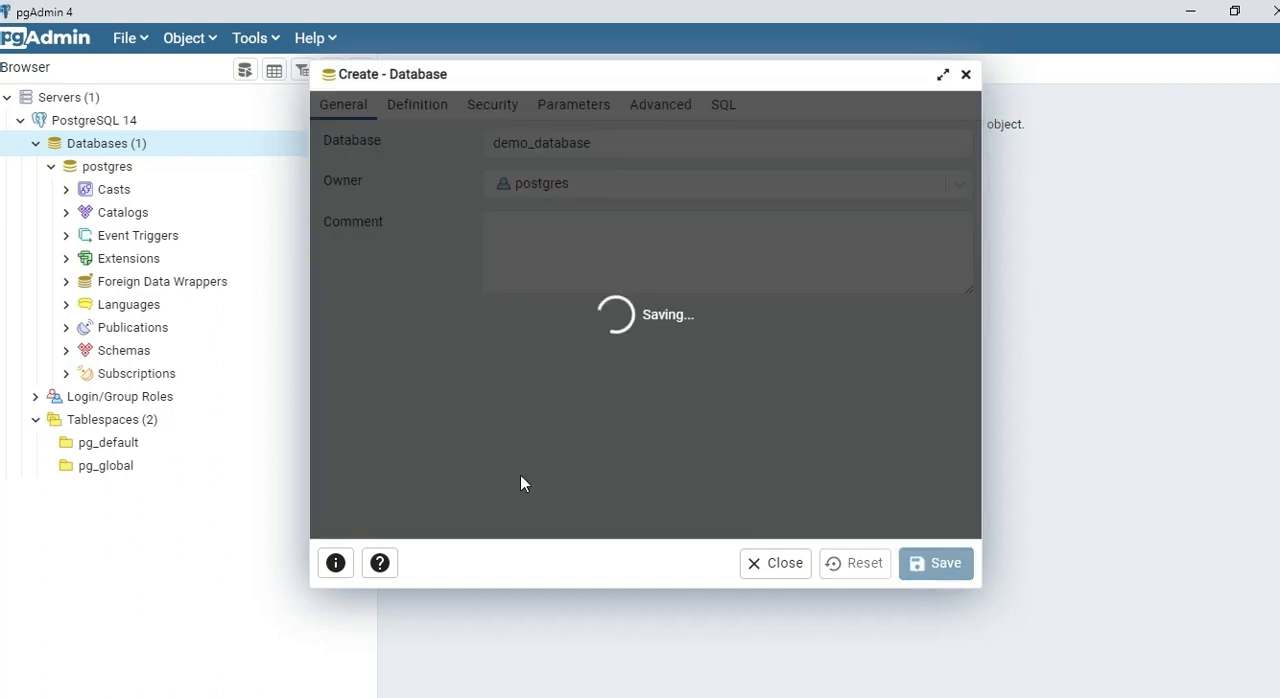